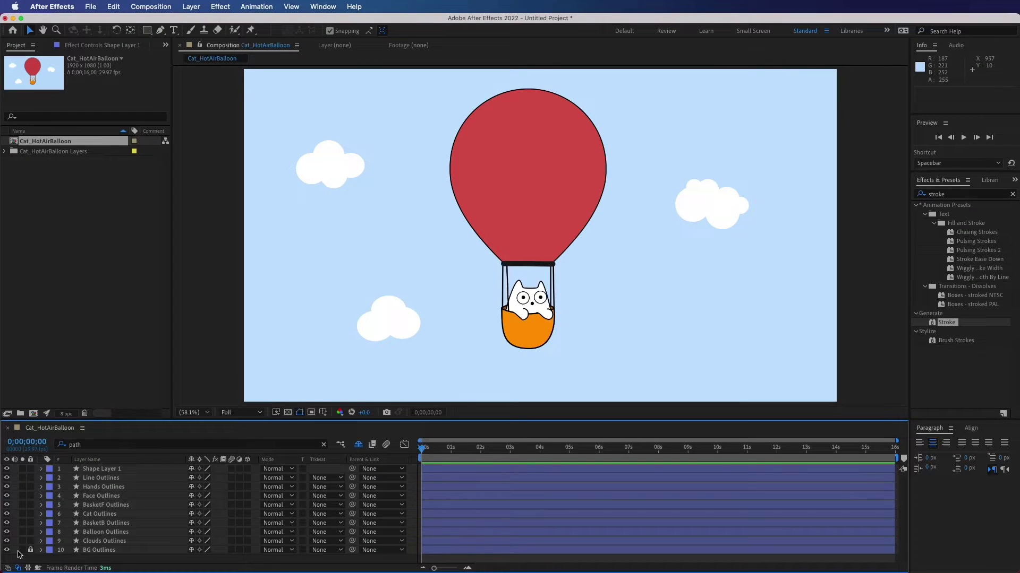
# Solo the background, clouds, basket, cat, ropes and balloon layers in turn, then clear all solos.
pyautogui.click(22, 550)
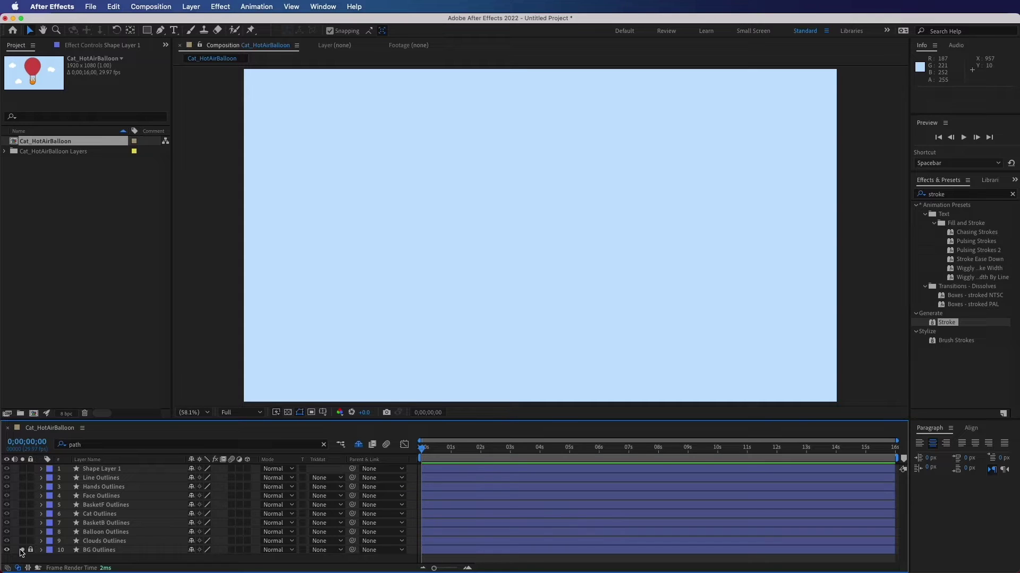
pyautogui.click(22, 542)
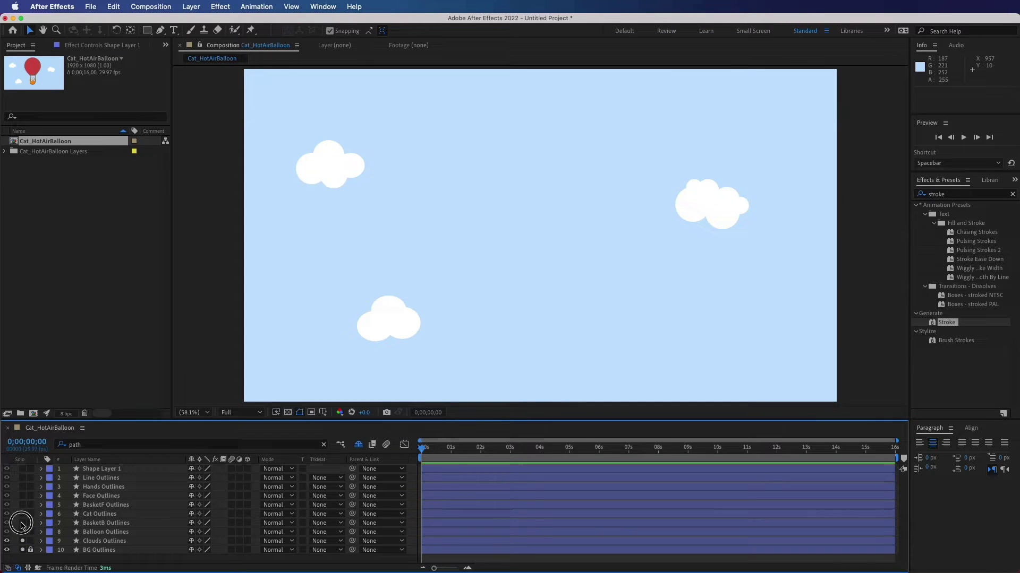
pyautogui.click(22, 523)
pyautogui.click(22, 505)
pyautogui.click(22, 514)
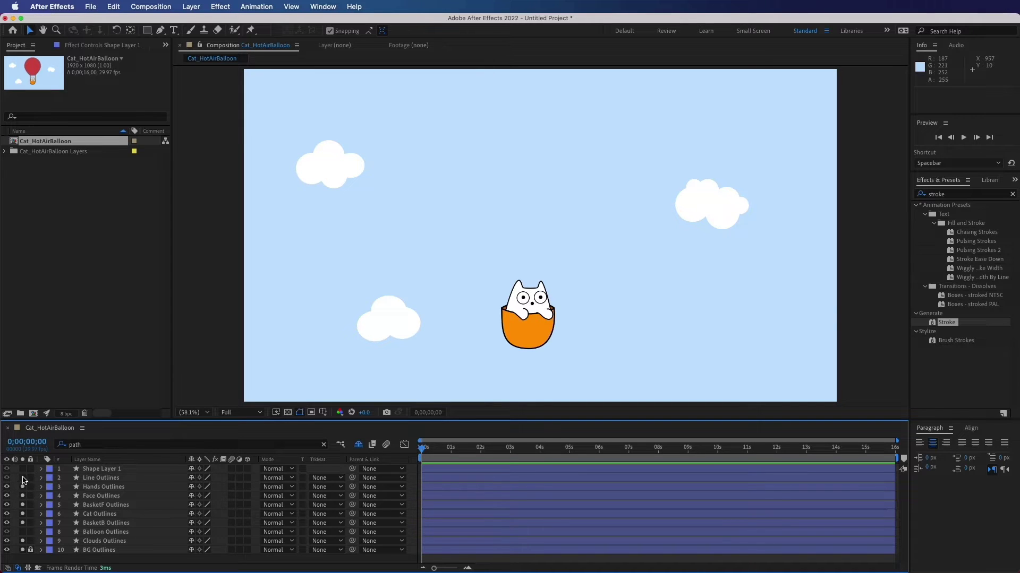
pyautogui.click(22, 478)
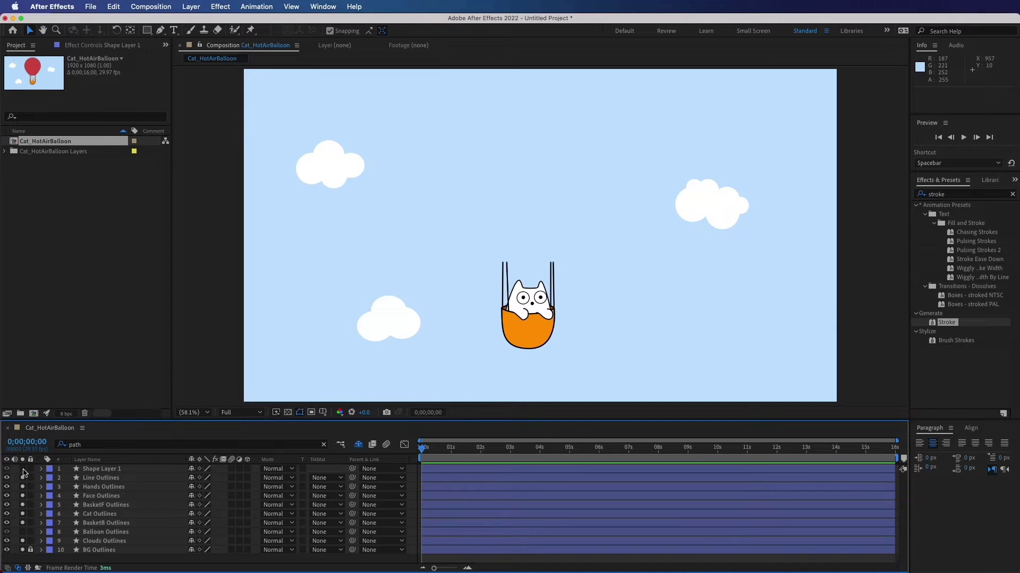
pyautogui.click(22, 532)
pyautogui.moveTo(23, 472); pyautogui.dragTo(23, 550)
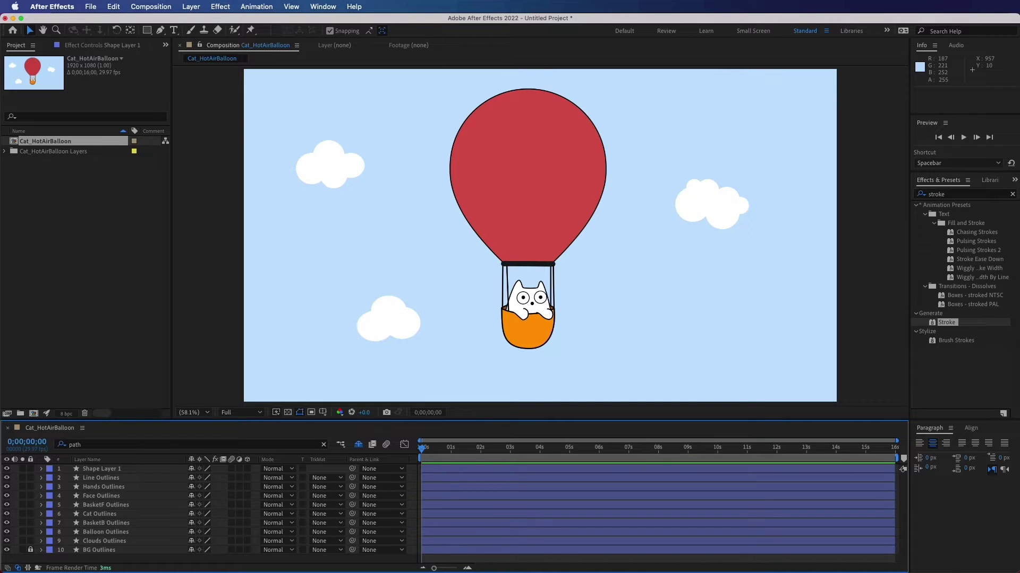
pyautogui.click(222, 350)
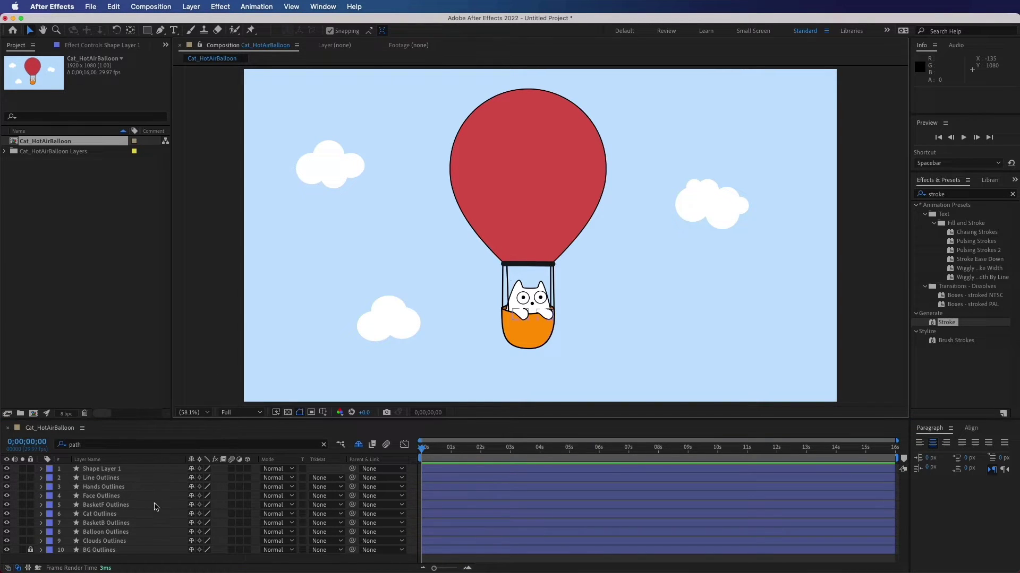
# Add a full-frame red solid and place it directly below the Cat Outlines layer.
pyautogui.rightClick(153, 513)
pyautogui.click(113, 284)
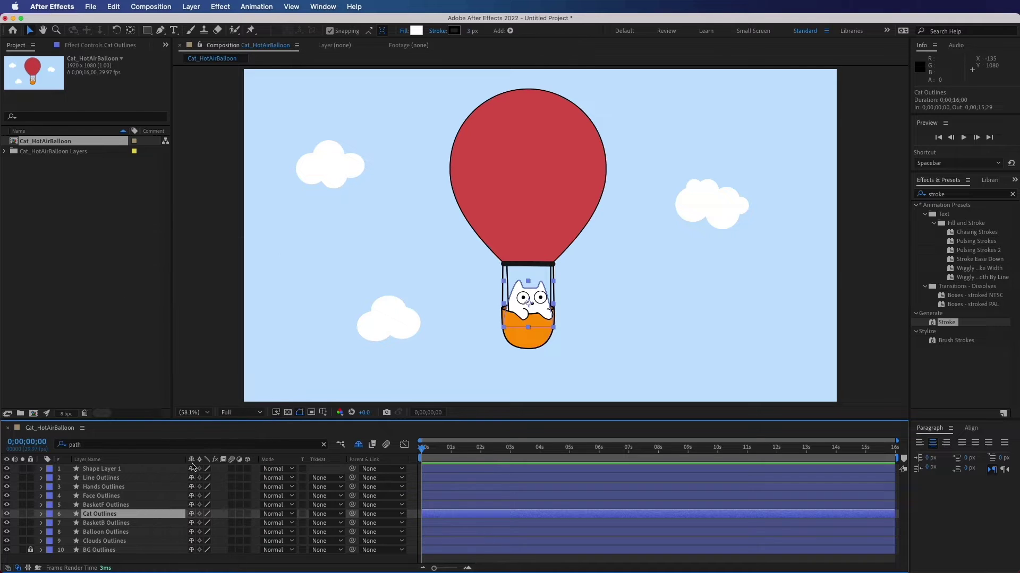
pyautogui.rightClick(223, 473)
pyautogui.moveTo(319, 433)
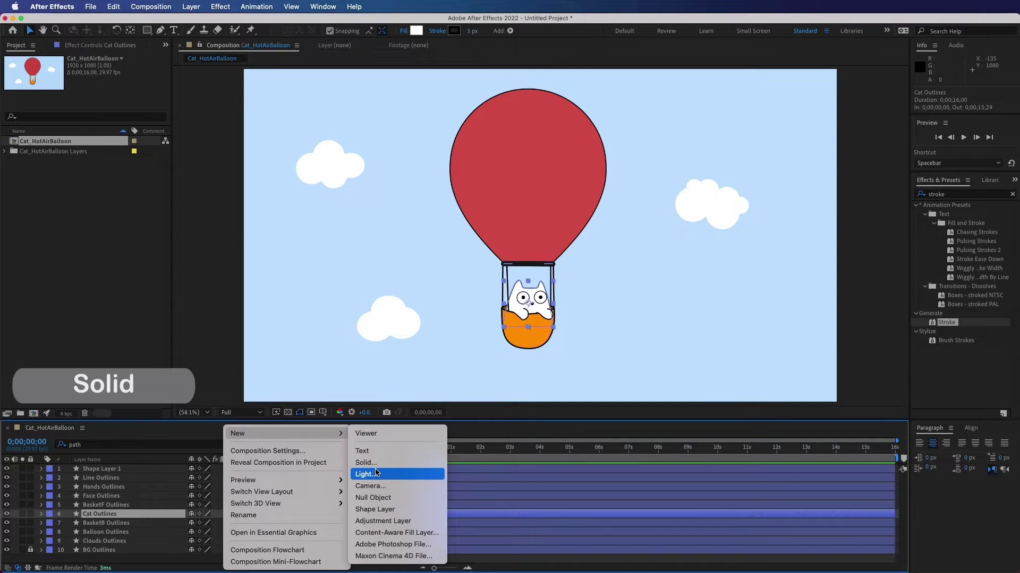
pyautogui.click(367, 462)
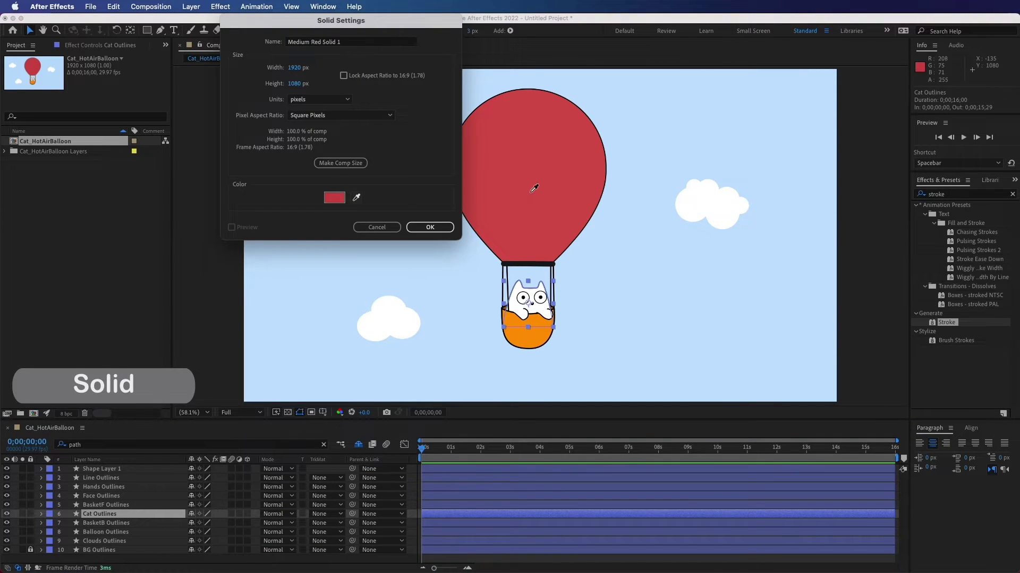
pyautogui.click(430, 227)
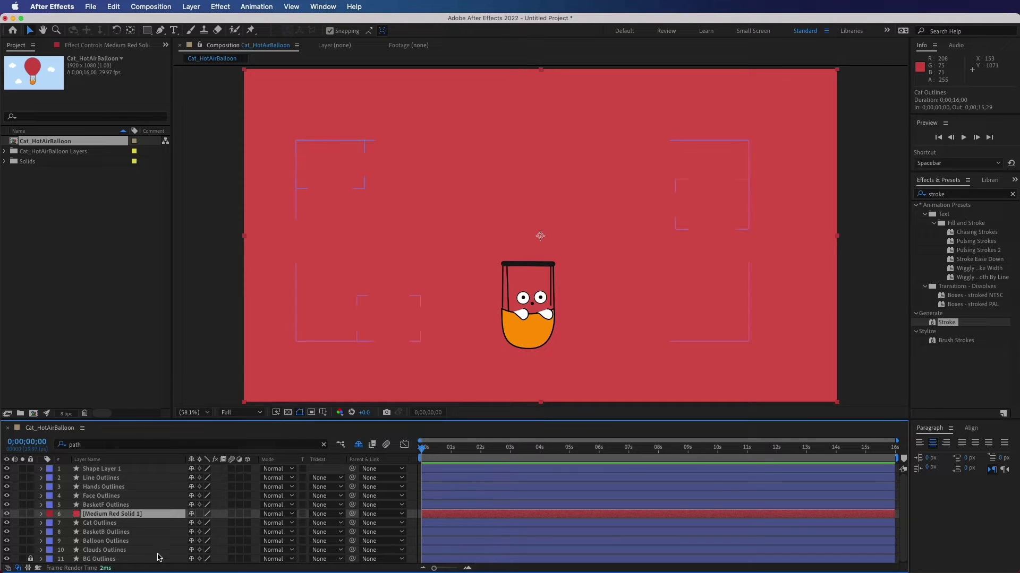
pyautogui.moveTo(120, 517); pyautogui.dragTo(120, 531)
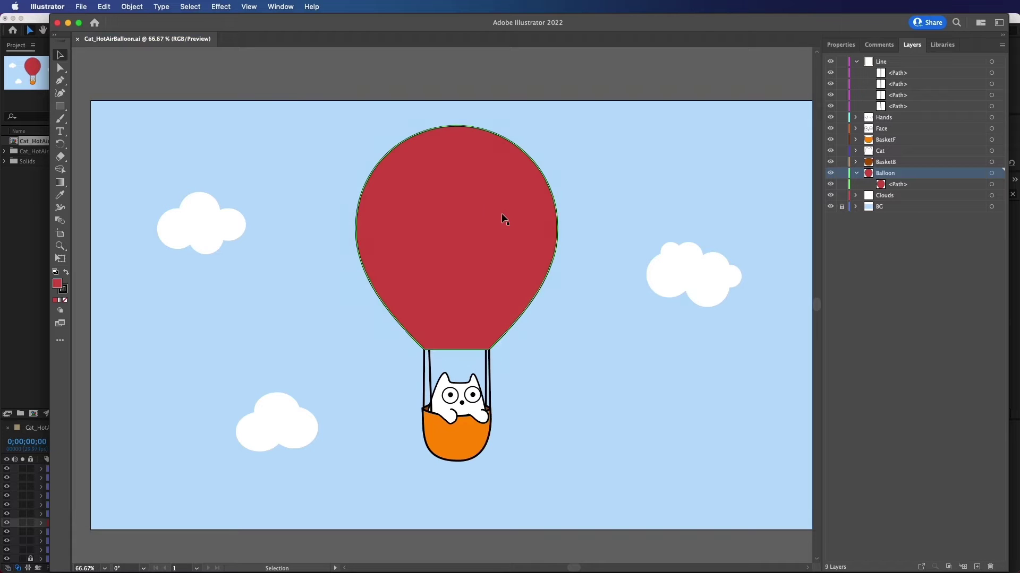
# Copy the balloon path from the Illustrator artwork.
pyautogui.click(504, 218)
pyautogui.press('super+c')
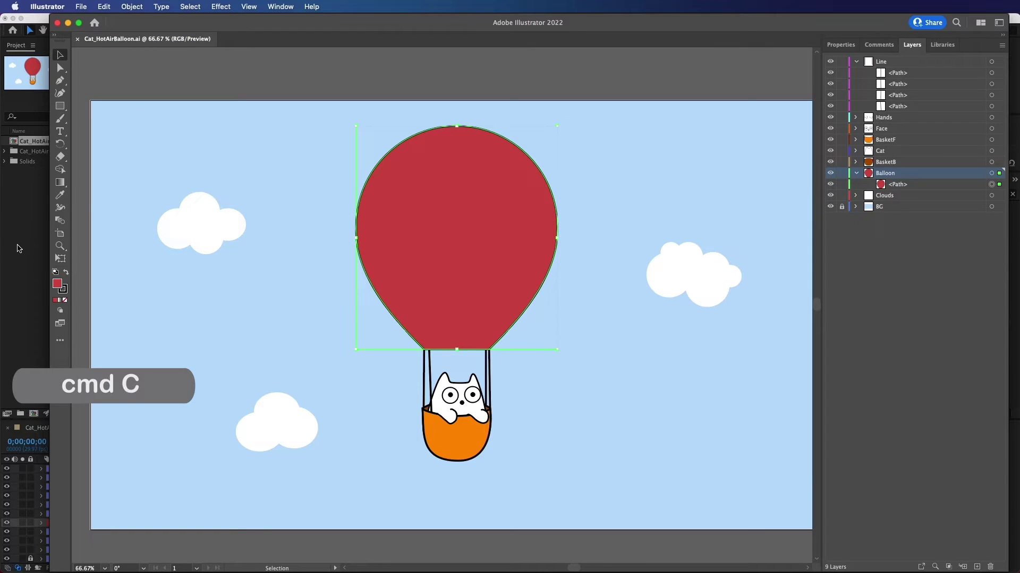
pyautogui.click(23, 248)
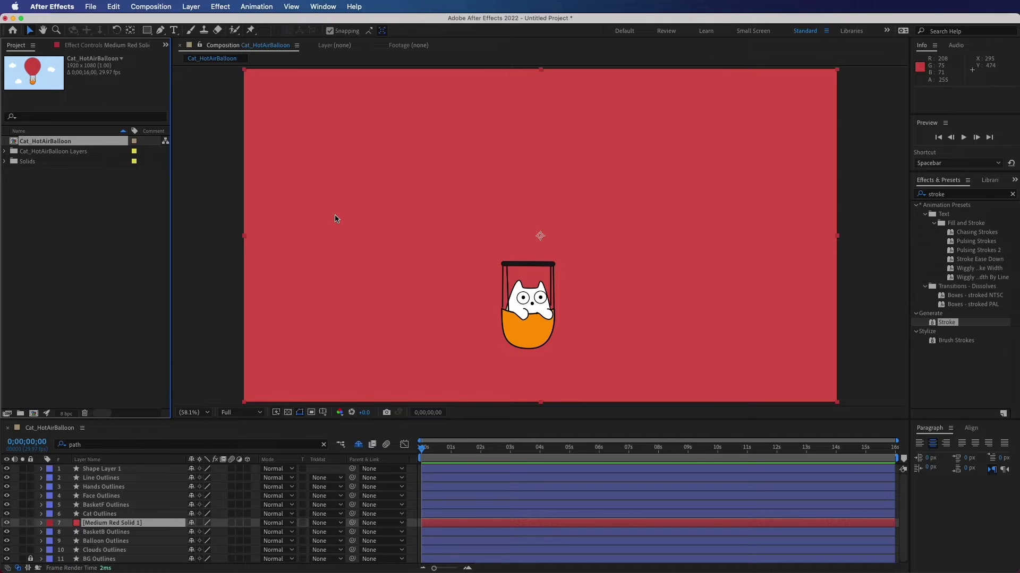
# Paste the balloon path as a mask on the red solid and align it over the original balloon.
pyautogui.click(370, 232)
pyautogui.press('super+v')
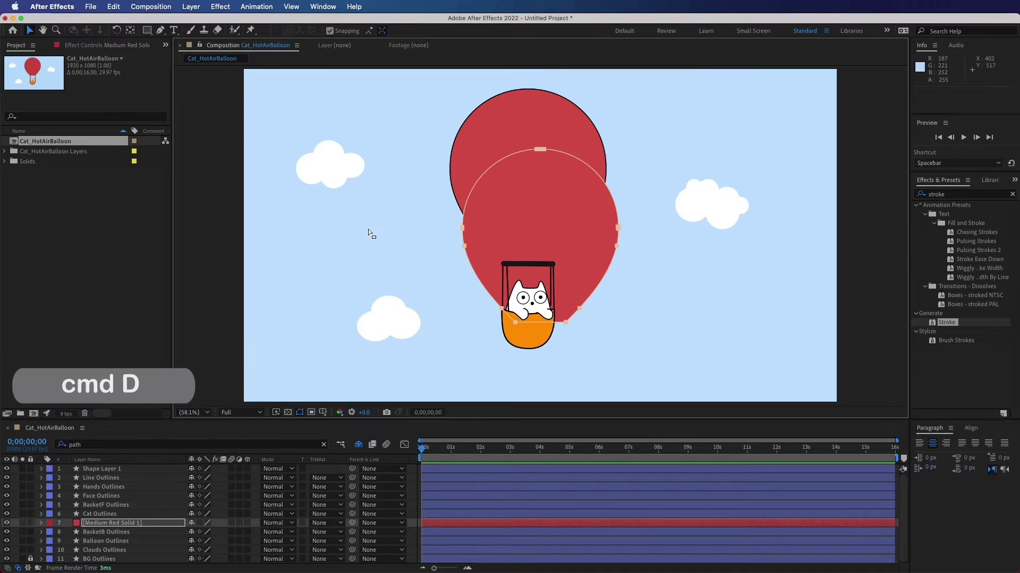
pyautogui.click(553, 205)
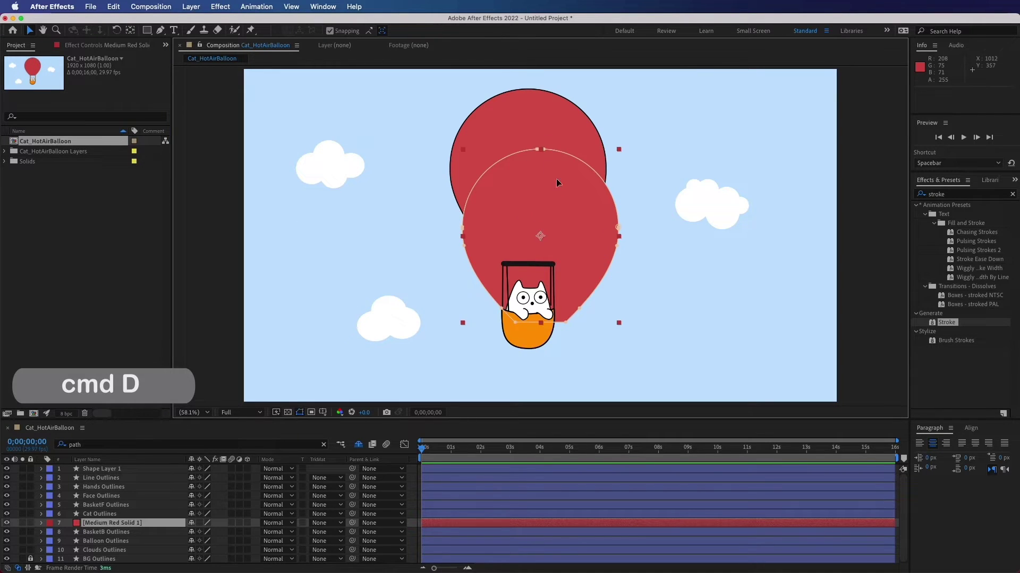
pyautogui.moveTo(567, 245); pyautogui.dragTo(554, 202)
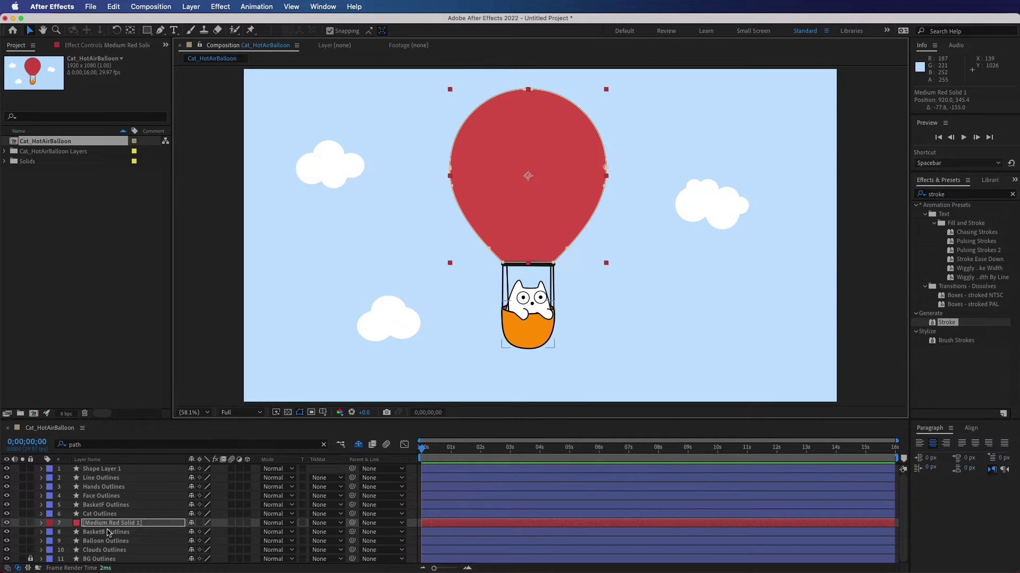
# Rename the red solid layer to 'Balloon'.
pyautogui.click(7, 532)
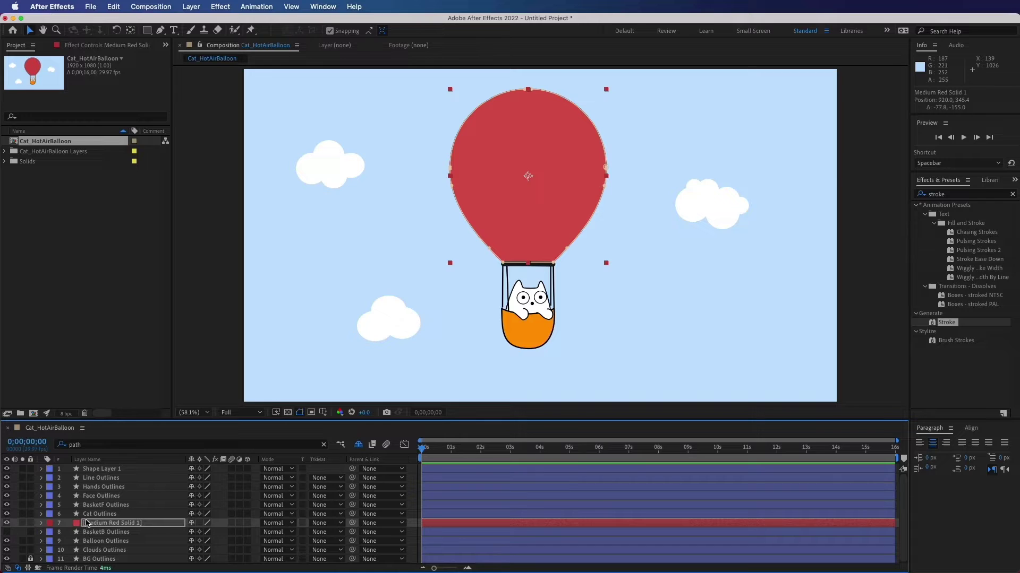
pyautogui.rightClick(82, 524)
pyautogui.click(102, 537)
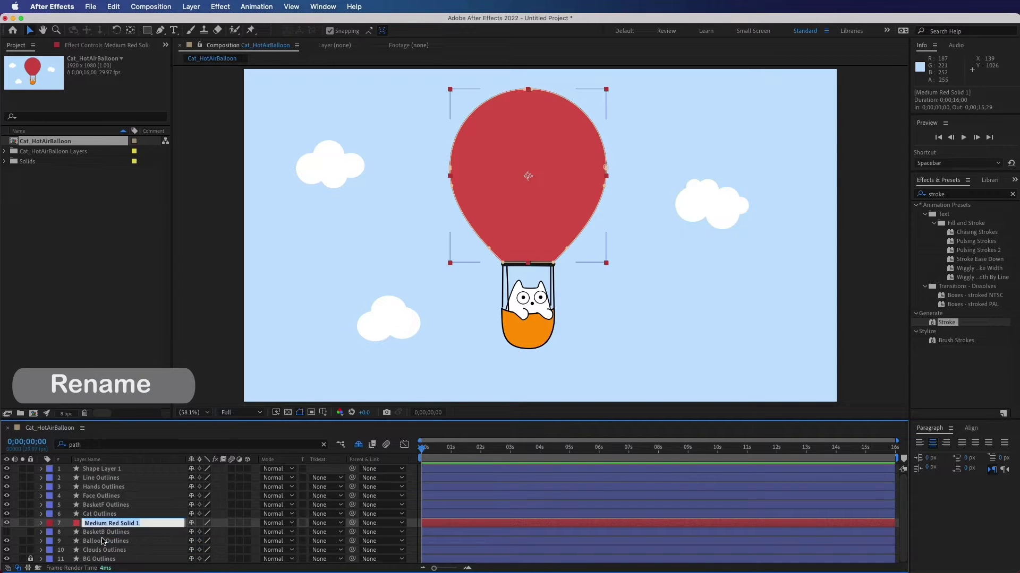
pyautogui.write('Balloon')
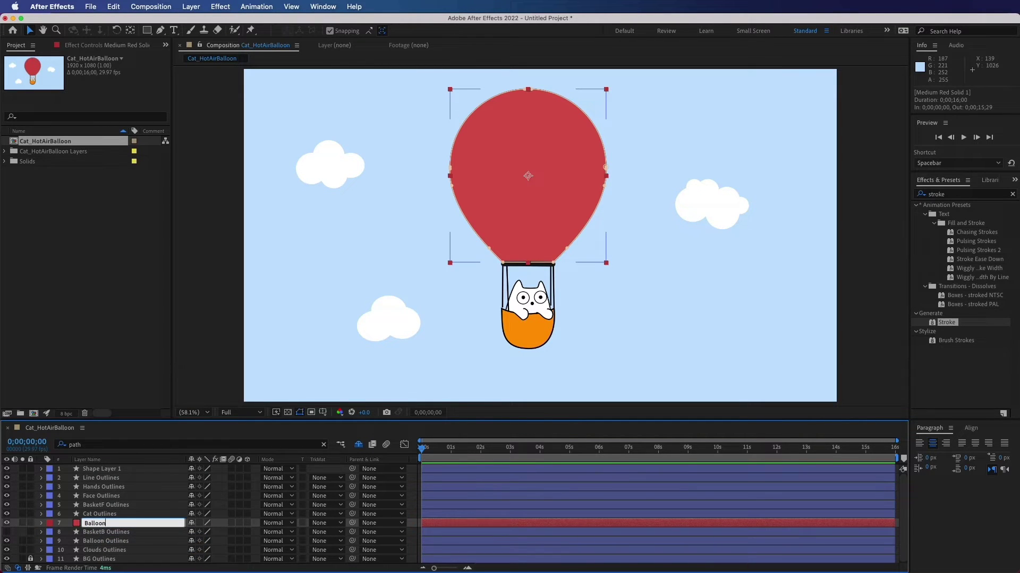
pyautogui.press('Return')
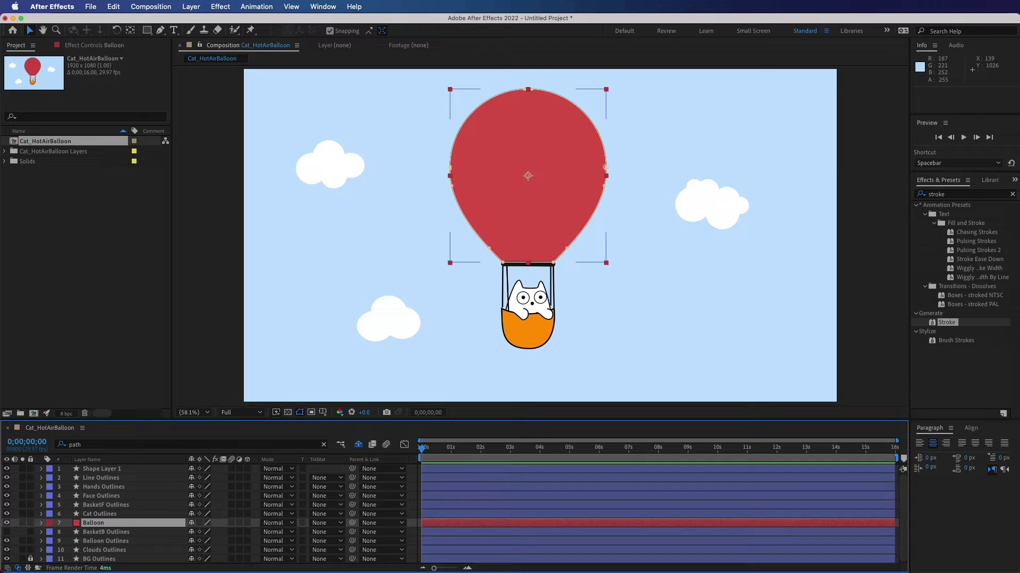
pyautogui.click(951, 196)
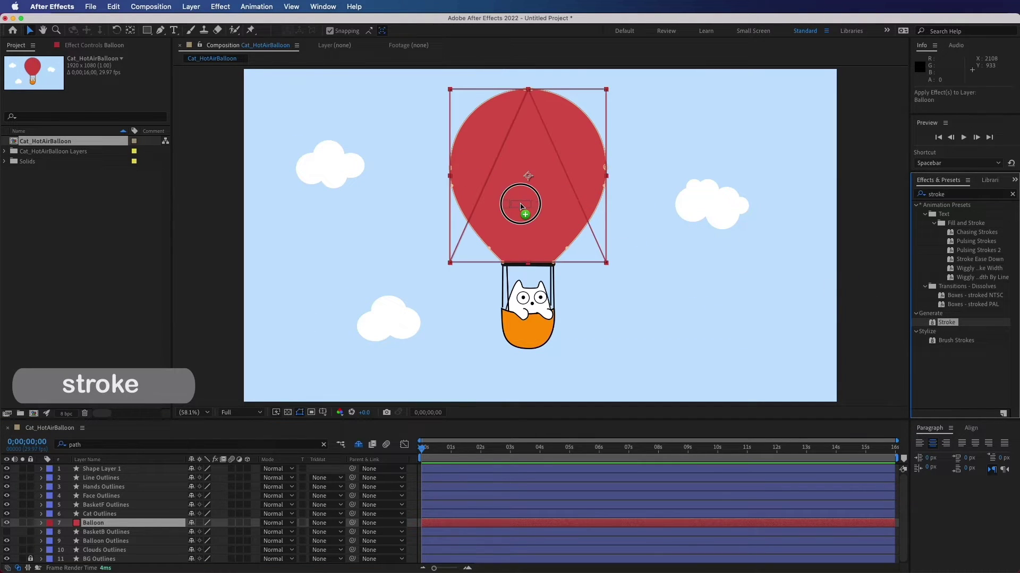
# Give the Balloon layer a black Stroke effect of size 5 and make it 3D.
pyautogui.moveTo(948, 325); pyautogui.dragTo(521, 210)
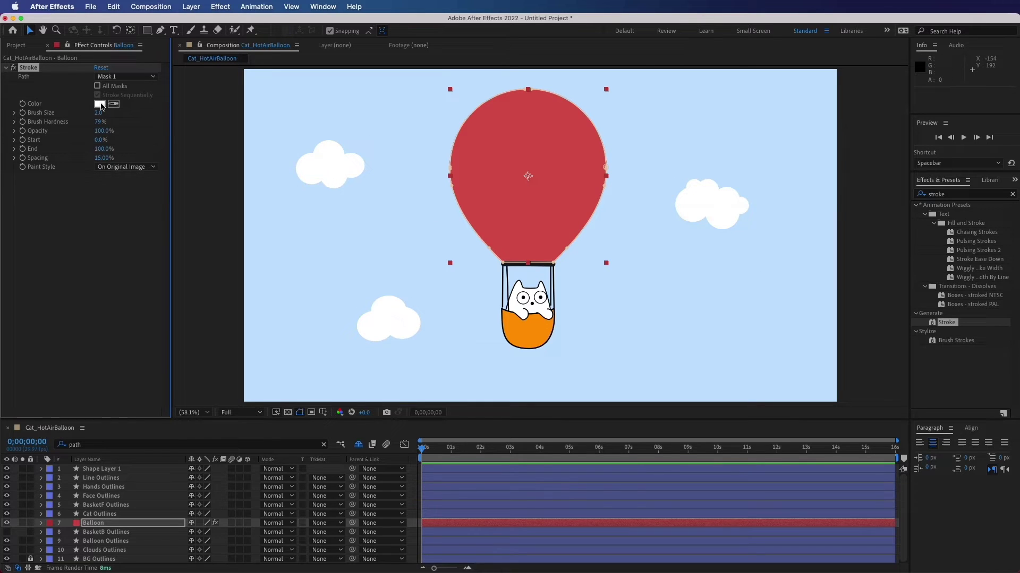
pyautogui.click(113, 105)
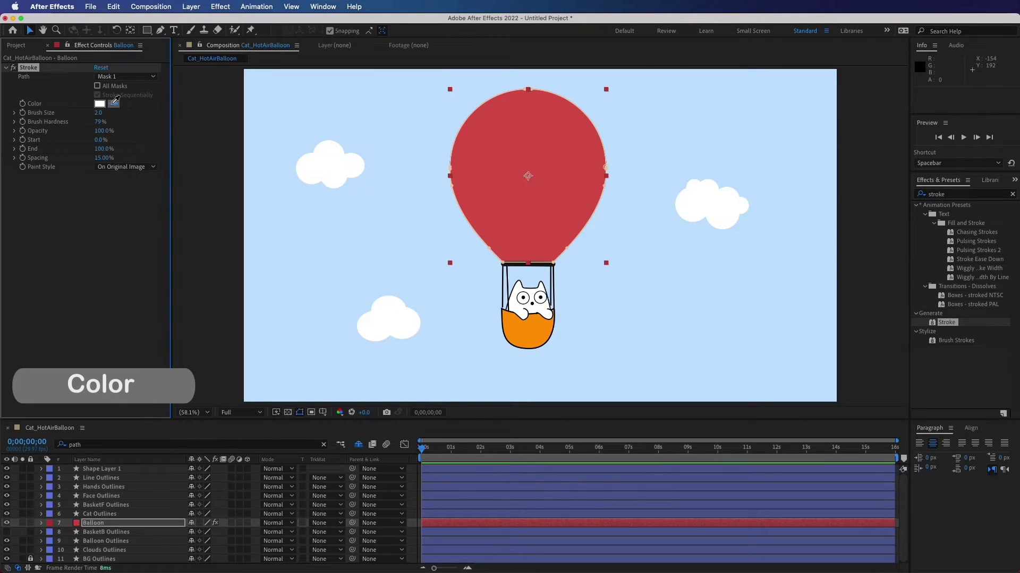
pyautogui.click(521, 263)
pyautogui.moveTo(99, 113); pyautogui.dragTo(113, 114)
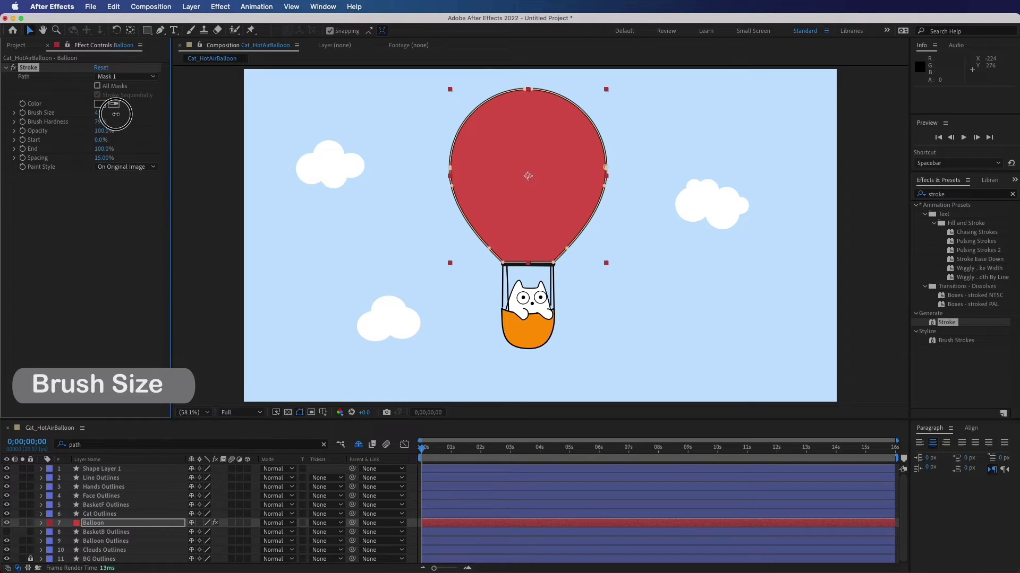
pyautogui.click(102, 113)
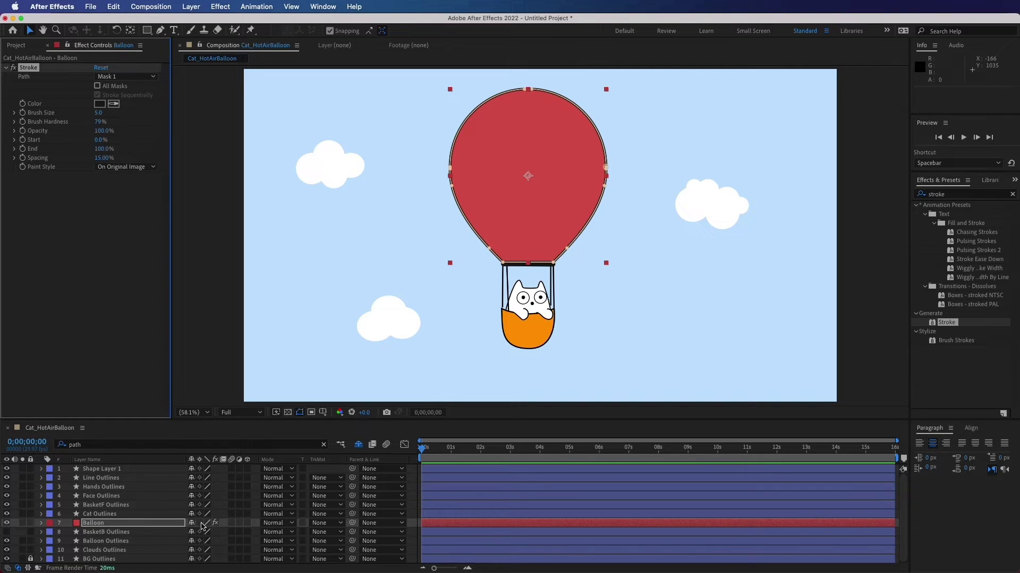
pyautogui.click(246, 524)
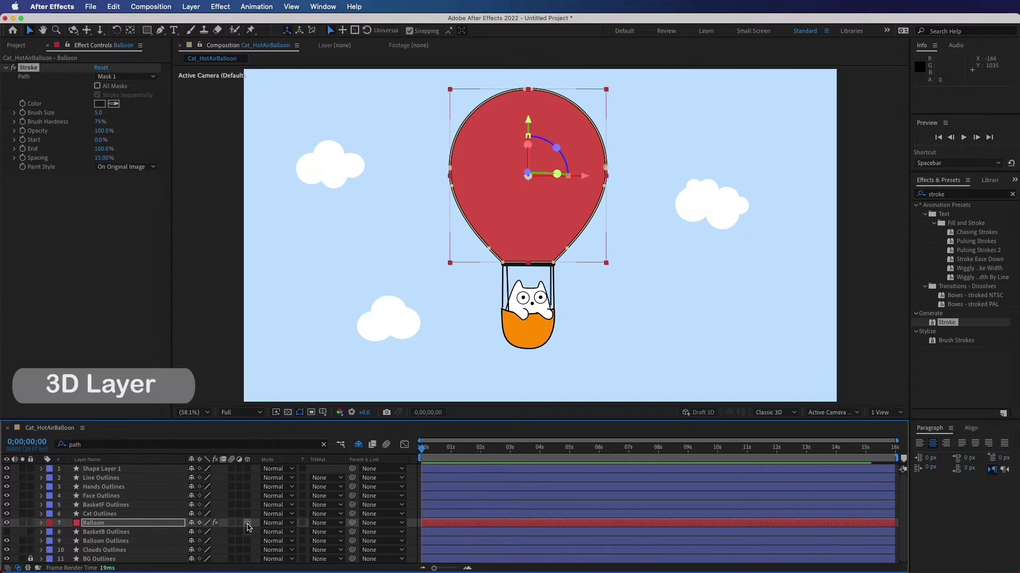
# Trial-spin the Balloon layer's Y Rotation and undo the change.
pyautogui.press('r')
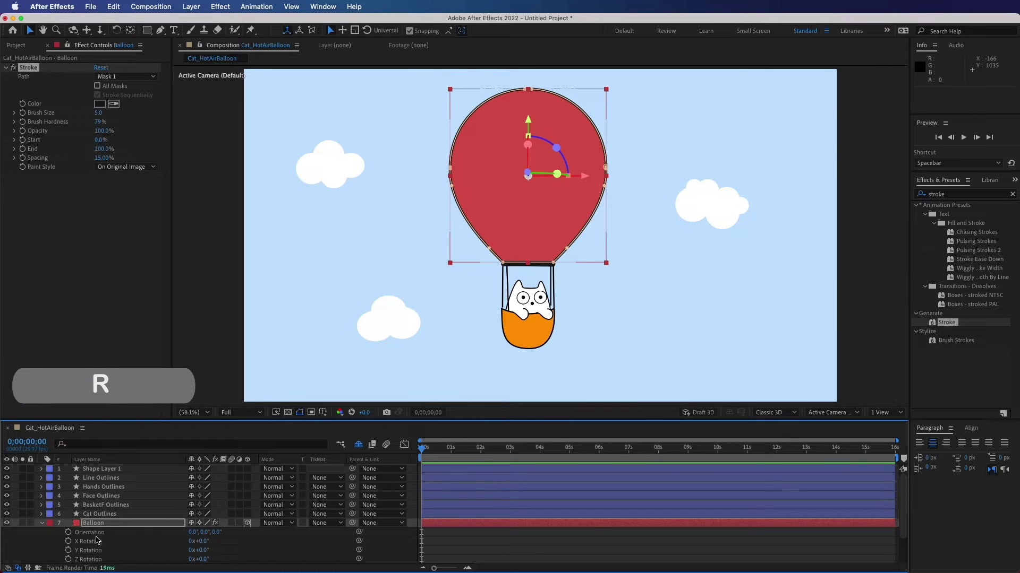
pyautogui.click(90, 551)
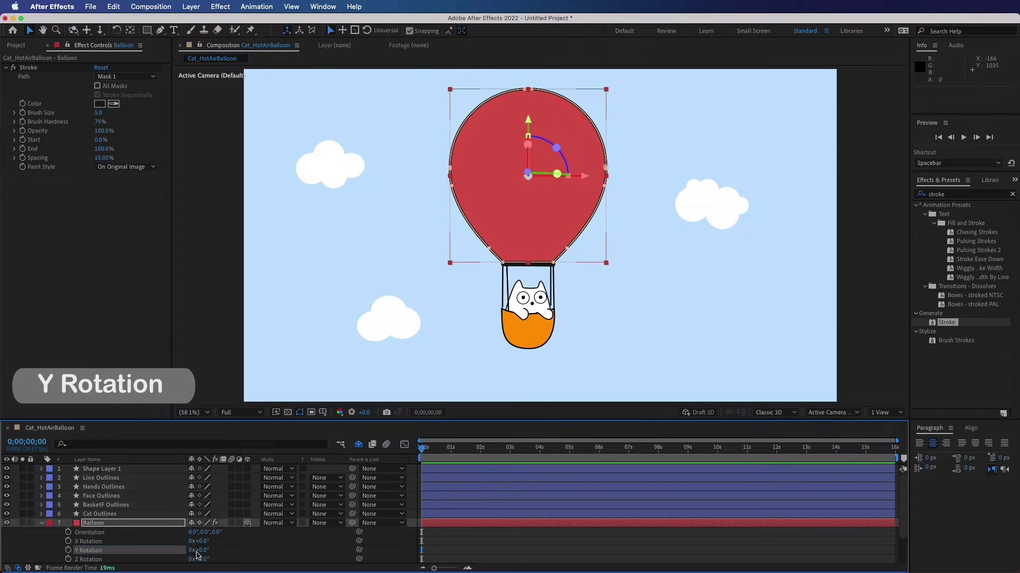
pyautogui.moveTo(203, 550); pyautogui.dragTo(228, 551)
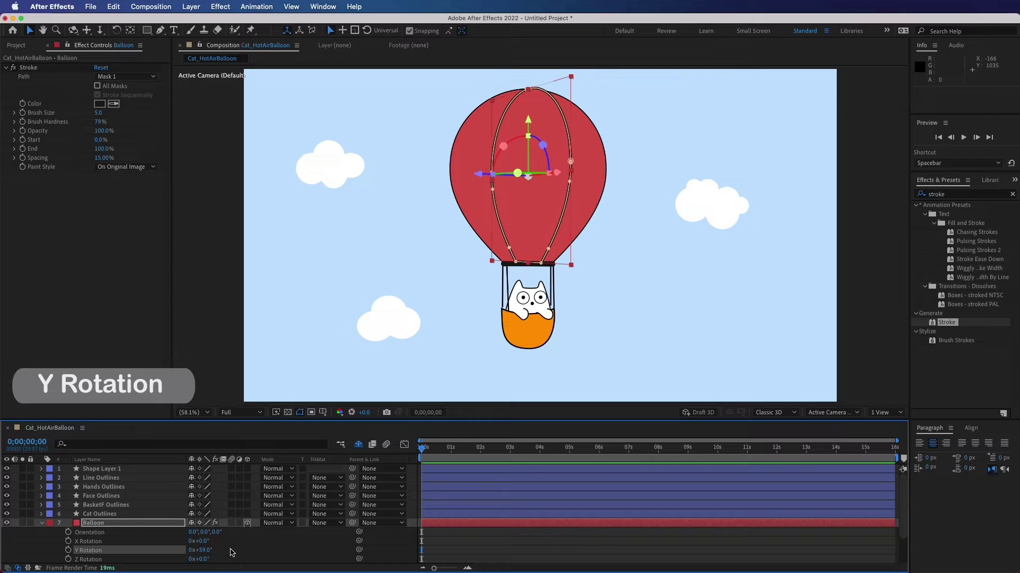
pyautogui.hotkey('ctrl', 'z')
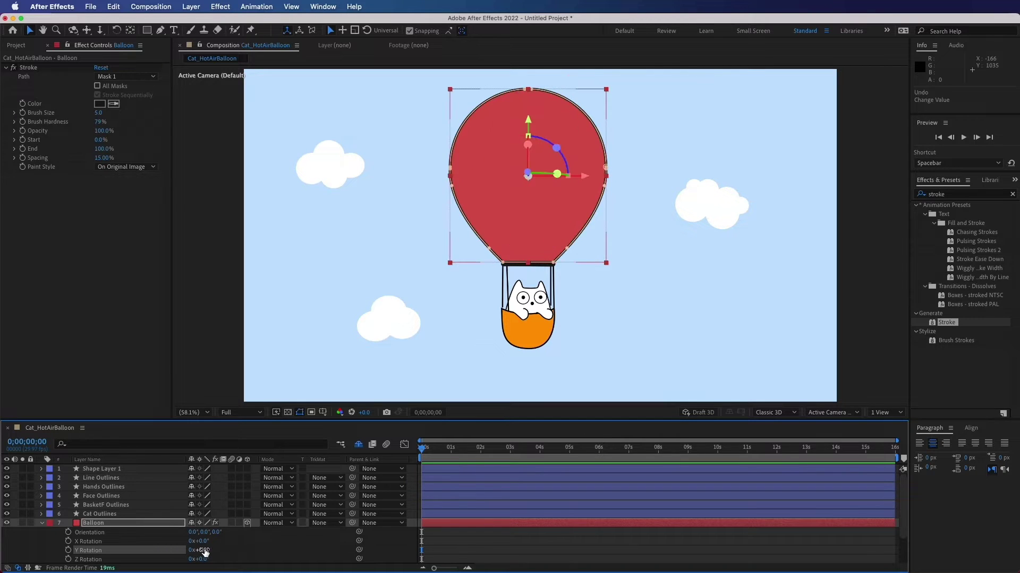
pyautogui.scroll(-3, 53, 555)
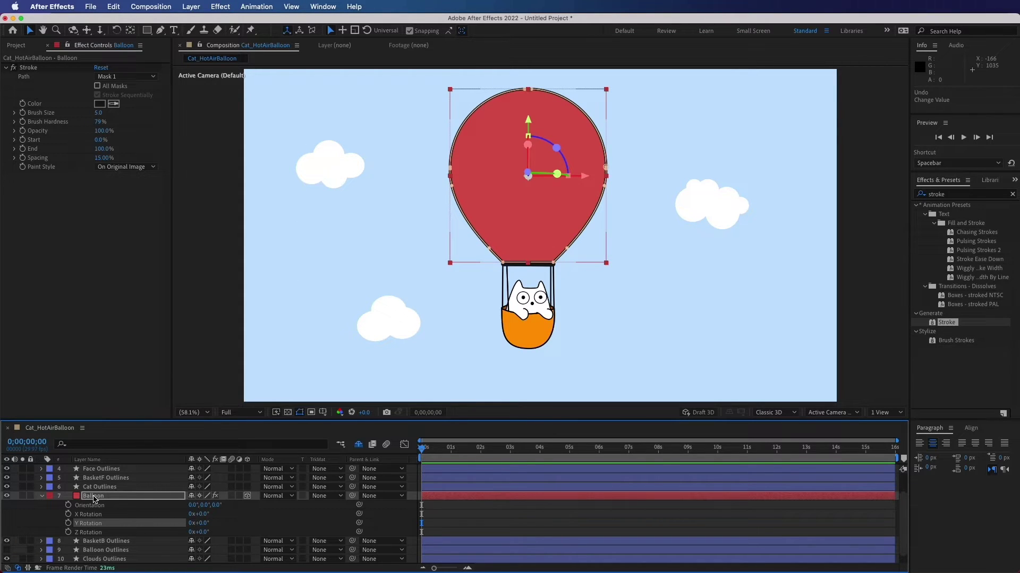
pyautogui.click(93, 498)
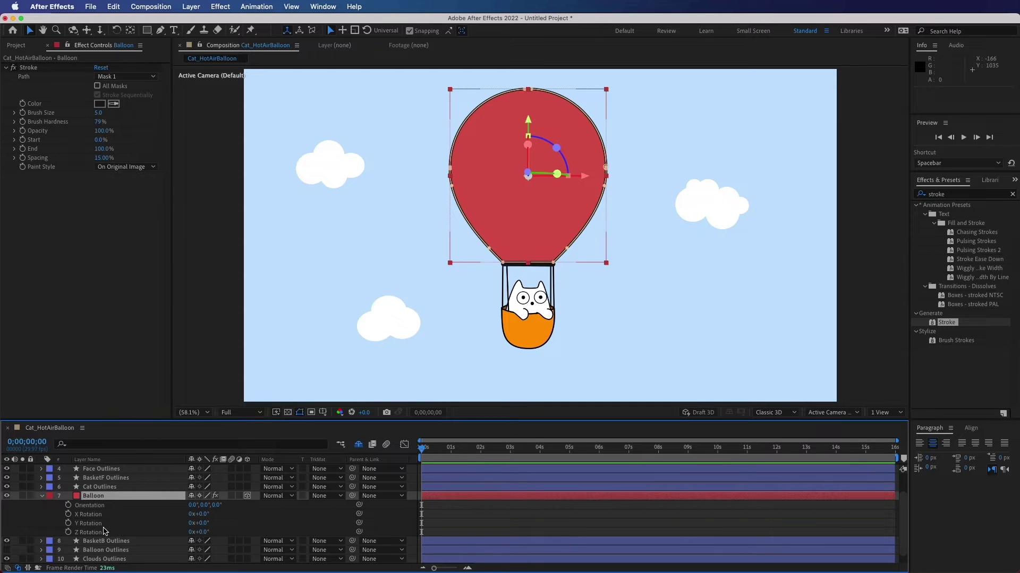
pyautogui.moveTo(200, 523); pyautogui.dragTo(215, 526)
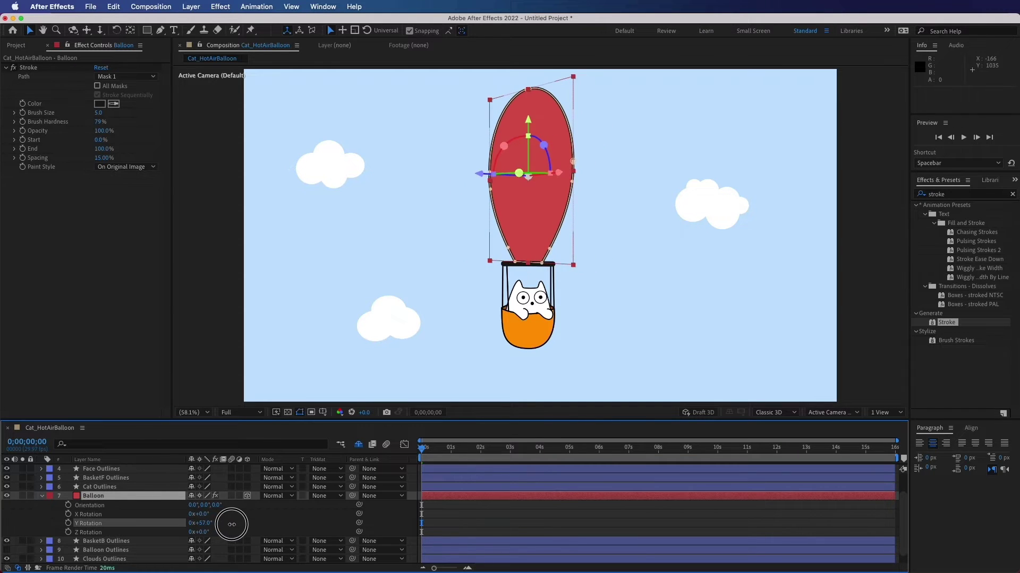
pyautogui.press('super+z')
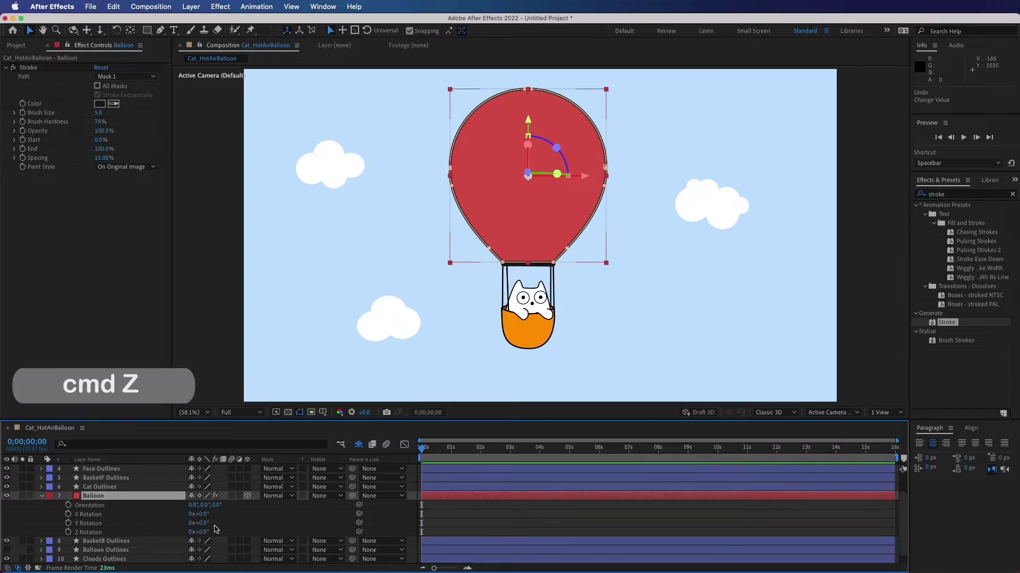
# Duplicate Balloon as Balloon 2 and set a Y Rotation keyframe of 0° at 0 seconds.
pyautogui.press('super+d')
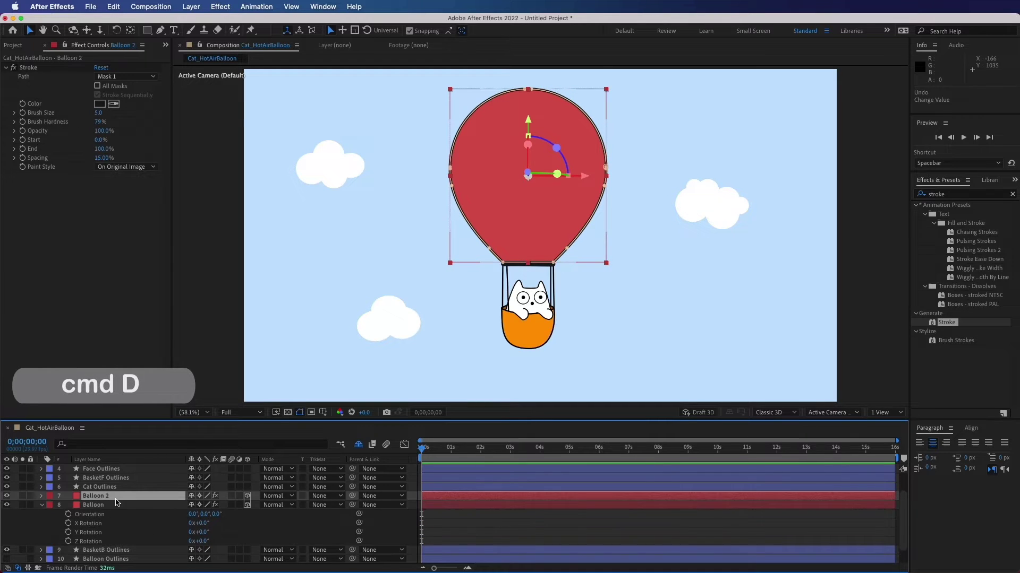
pyautogui.click(46, 507)
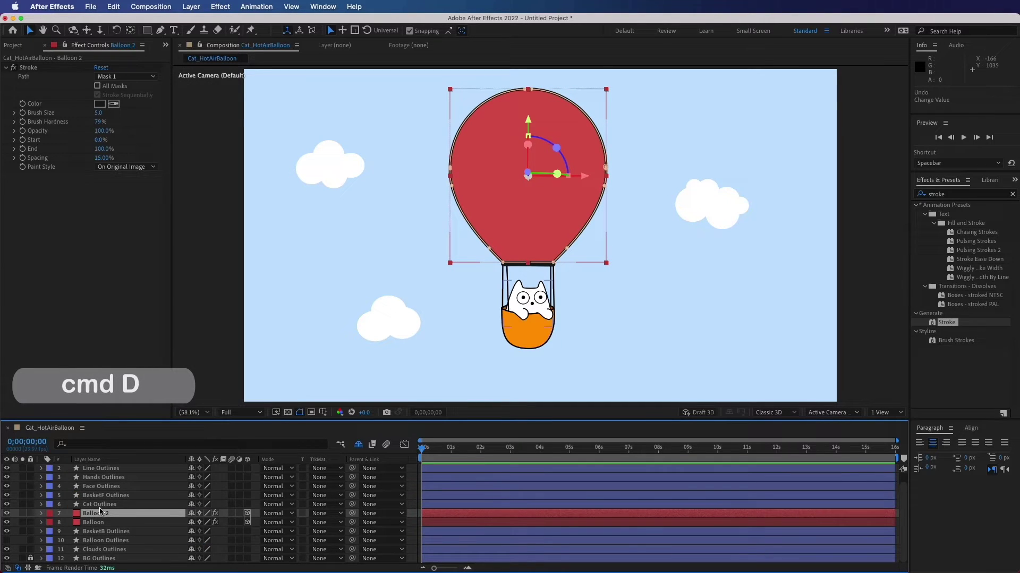
pyautogui.press('r')
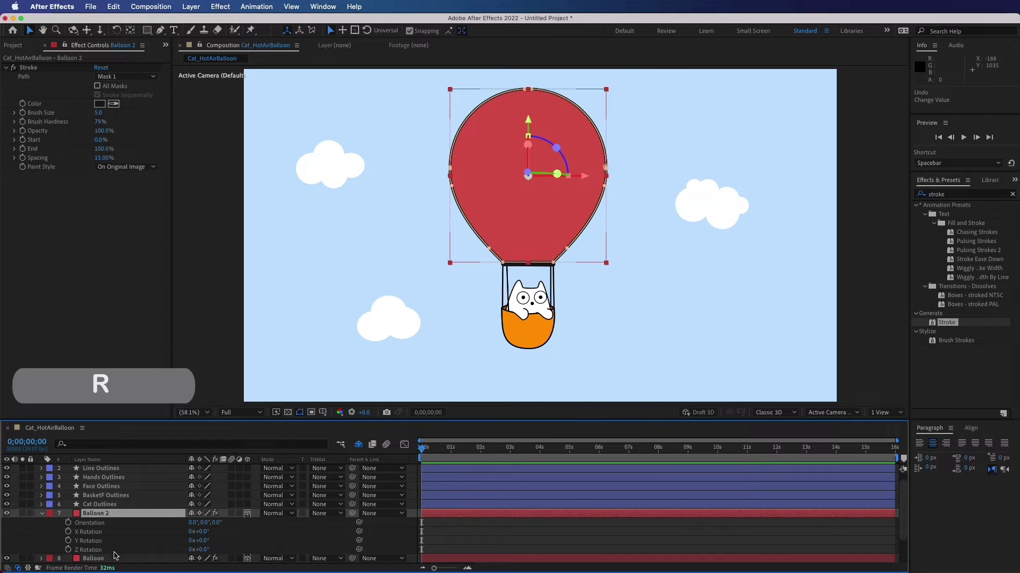
pyautogui.click(69, 541)
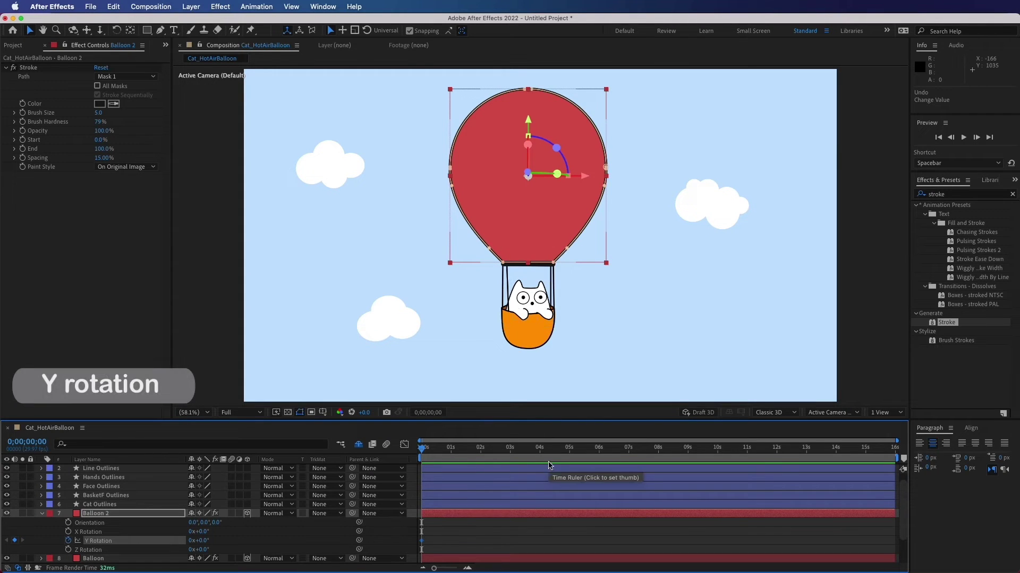
# Key Balloon 2's Y Rotation at 4 seconds and -70° at 2 seconds, then preview.
pyautogui.click(540, 455)
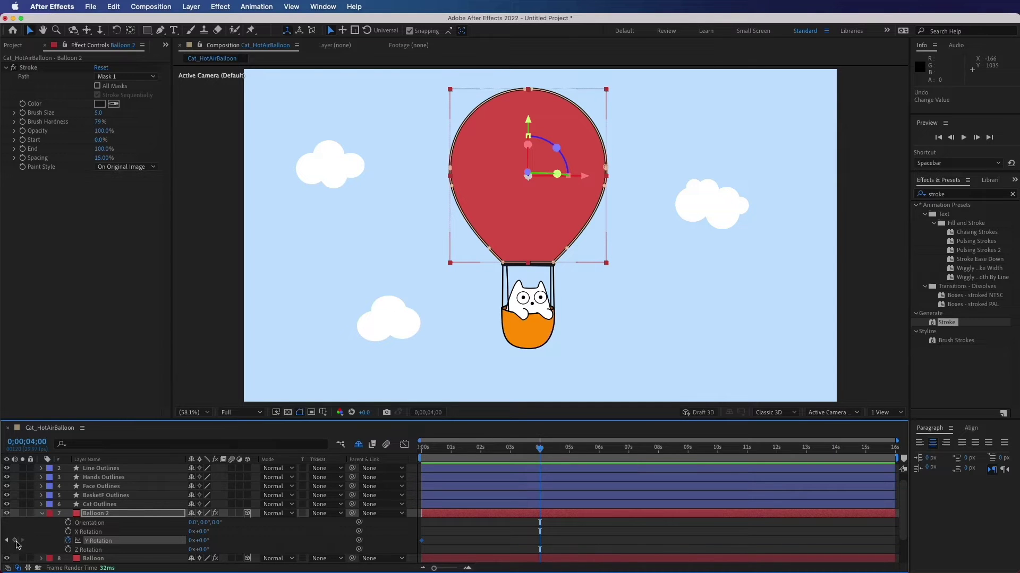
pyautogui.click(481, 456)
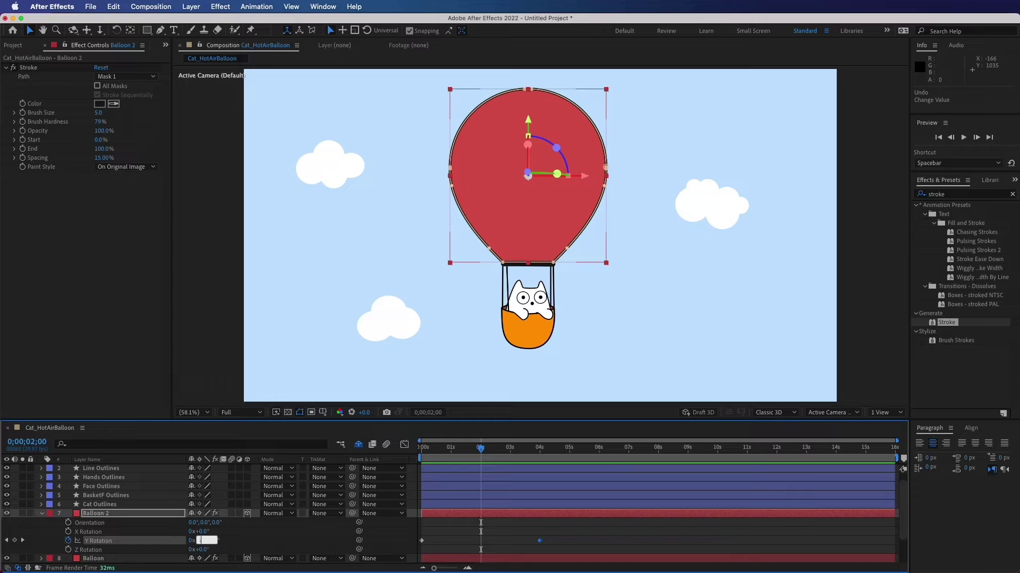
pyautogui.press('Return')
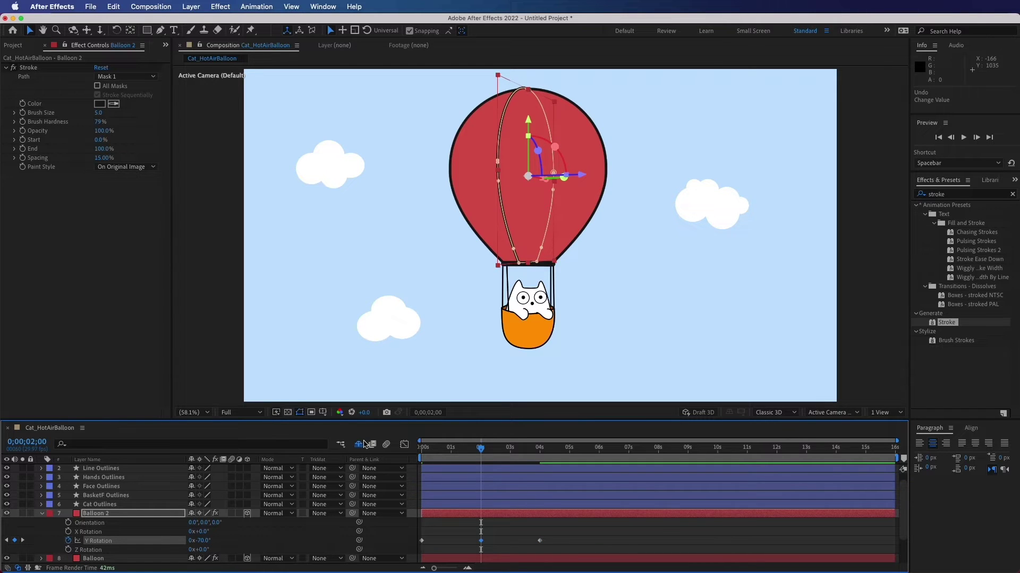
pyautogui.press('space')
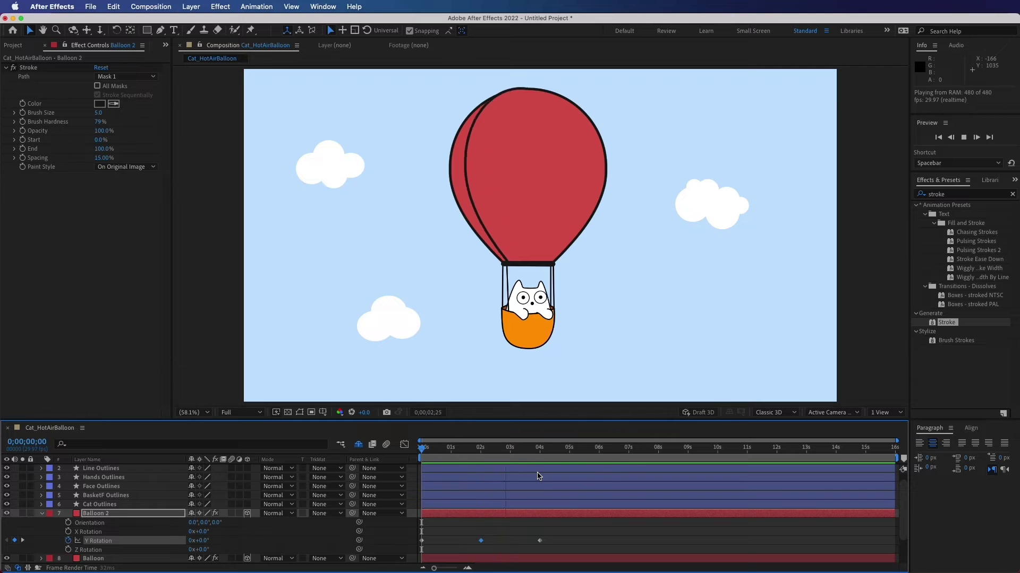
pyautogui.press('space')
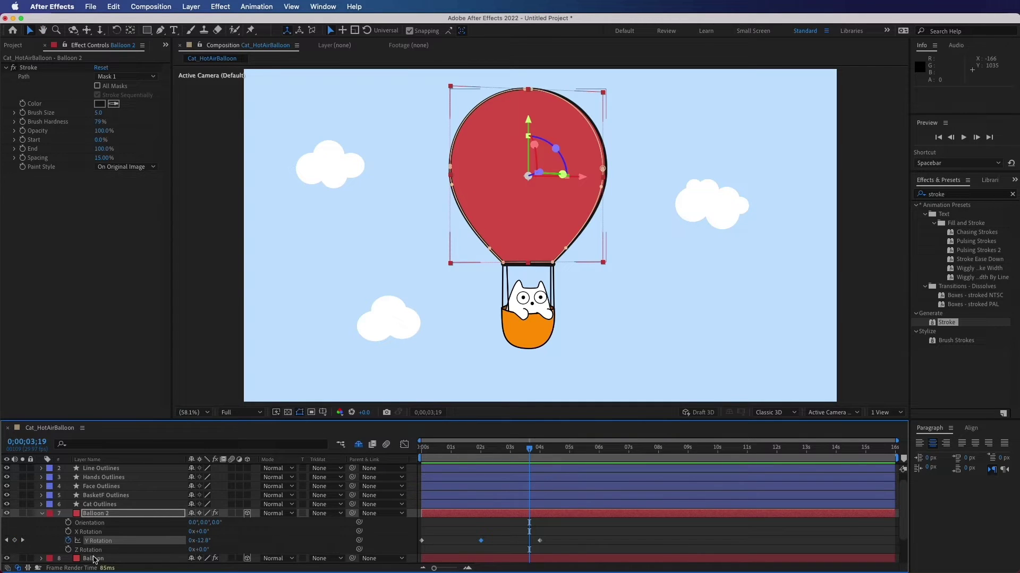
# Duplicate the original Balloon as Balloon 3 and move it above Balloon 2.
pyautogui.click(94, 559)
pyautogui.press('super+d')
pyautogui.moveTo(94, 559); pyautogui.dragTo(86, 519)
# Key Balloon 3's Y Rotation at 2 seconds and set it to 70° at 0 seconds.
pyautogui.press('r')
pyautogui.moveTo(436, 458); pyautogui.dragTo(420, 451)
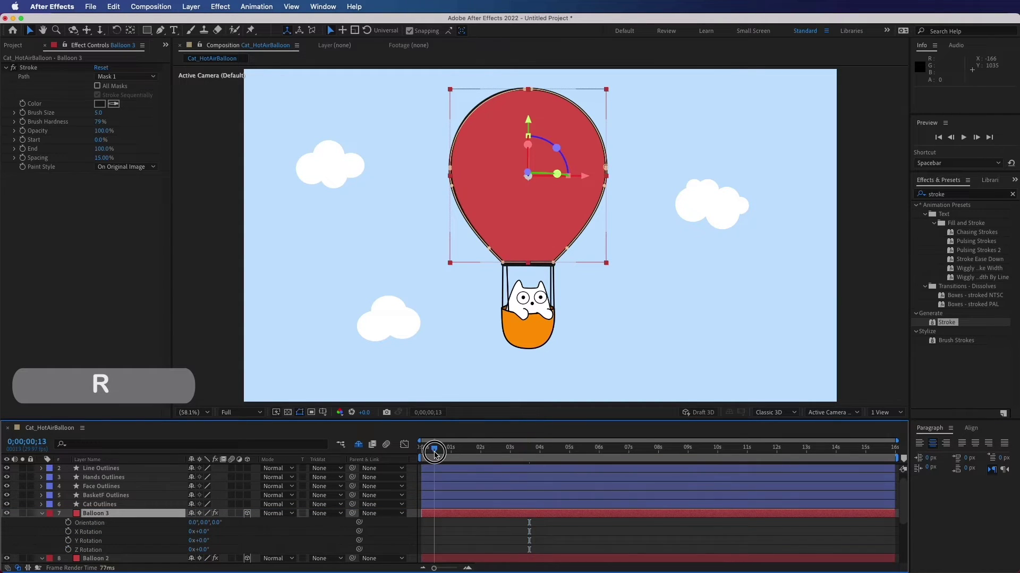
pyautogui.click(480, 451)
pyautogui.click(68, 540)
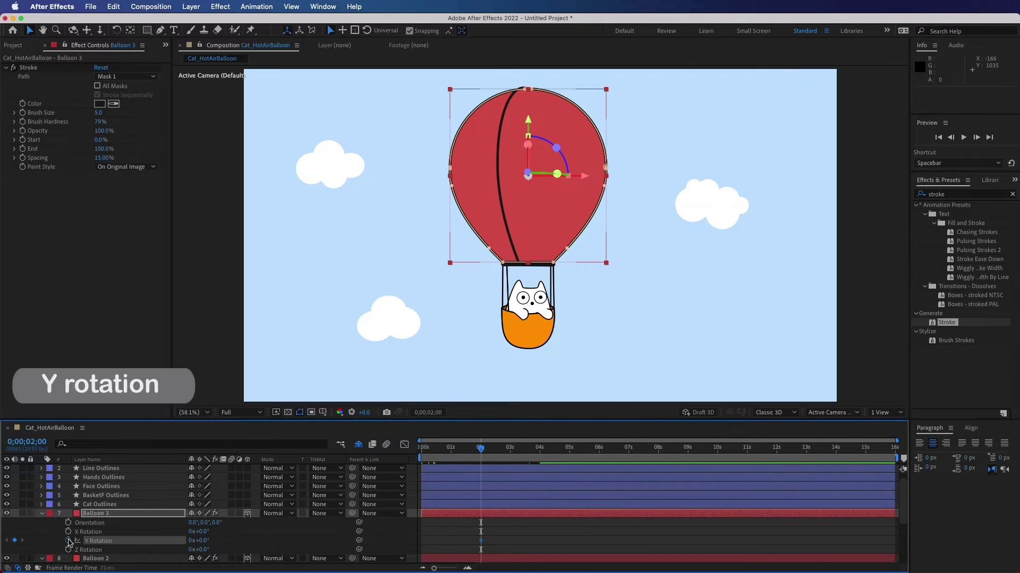
pyautogui.click(422, 451)
pyautogui.click(201, 540)
pyautogui.write('70')
pyautogui.press('Return')
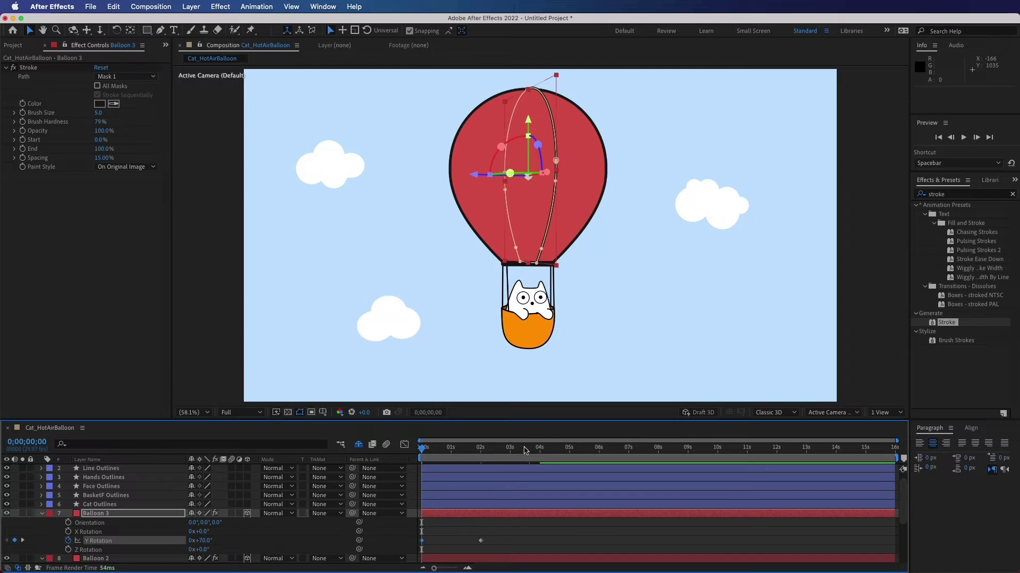
# Add a 70° Y Rotation keyframe at 4 seconds, preview, and start a Y Rotation expression.
pyautogui.click(540, 452)
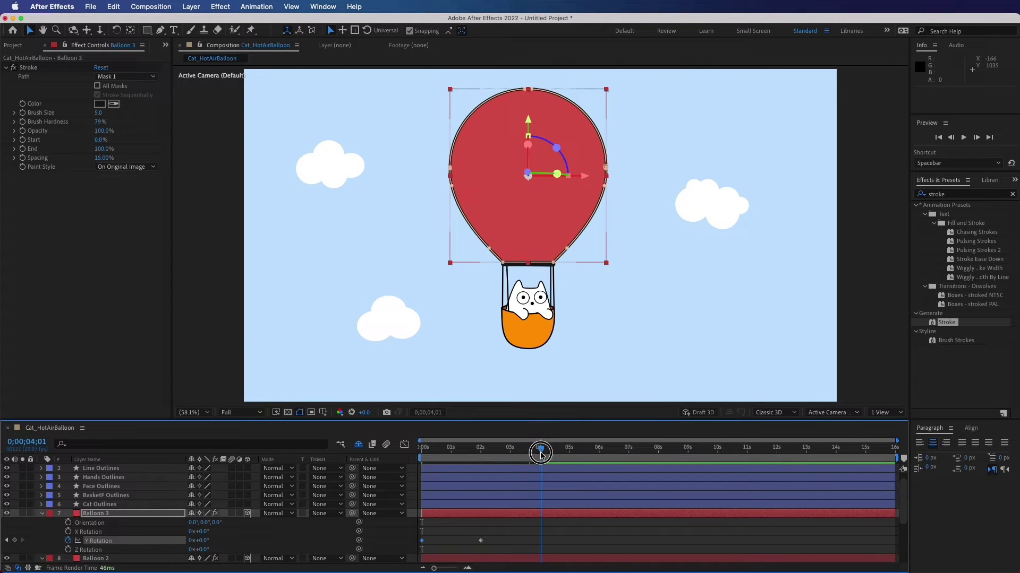
pyautogui.moveTo(540, 454); pyautogui.dragTo(539, 454)
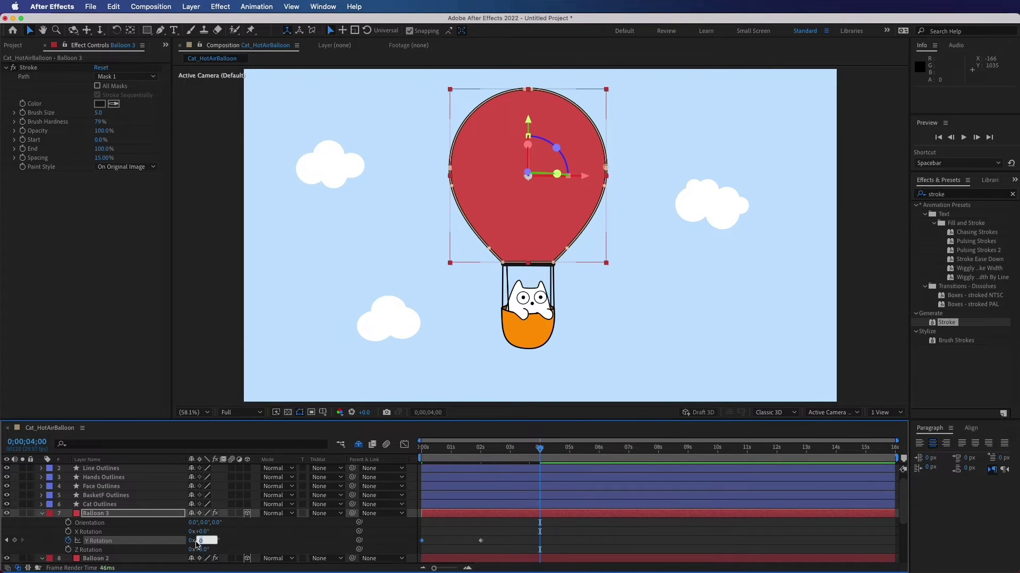
pyautogui.click(201, 541)
pyautogui.write('70')
pyautogui.press('Return')
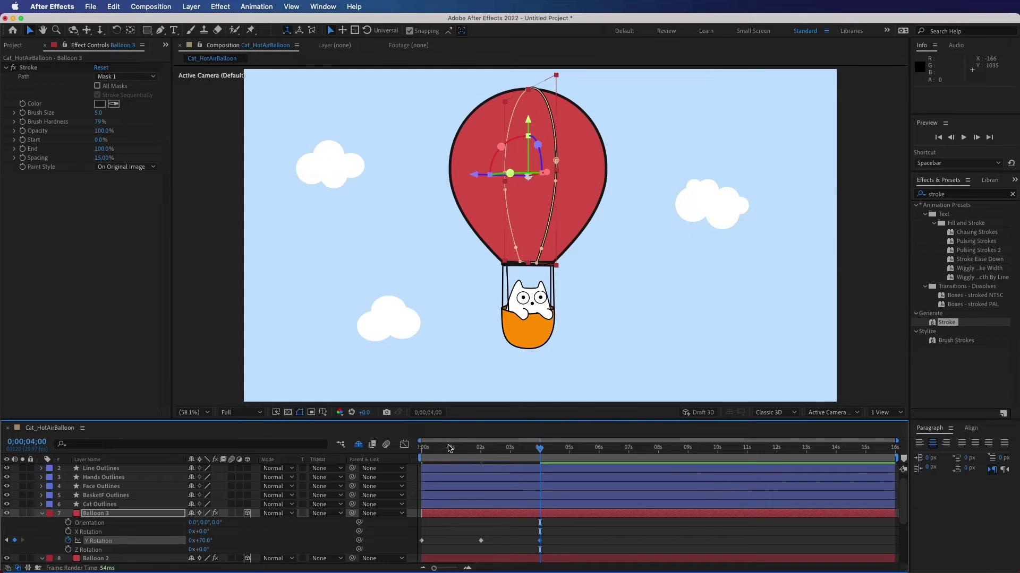
pyautogui.press('space')
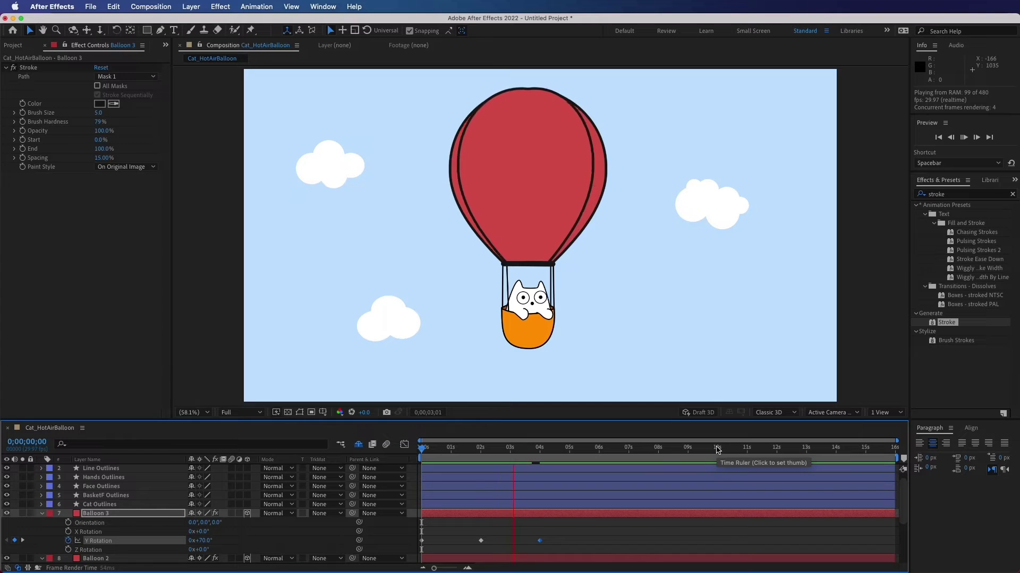
pyautogui.press('space')
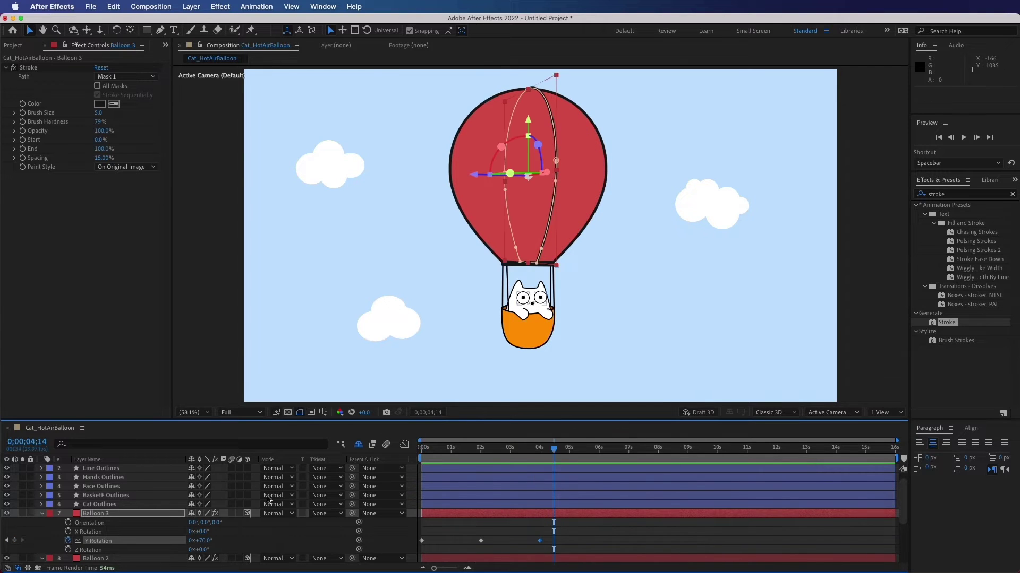
pyautogui.keyDown('alt'); pyautogui.click(68, 541); pyautogui.keyUp('alt')
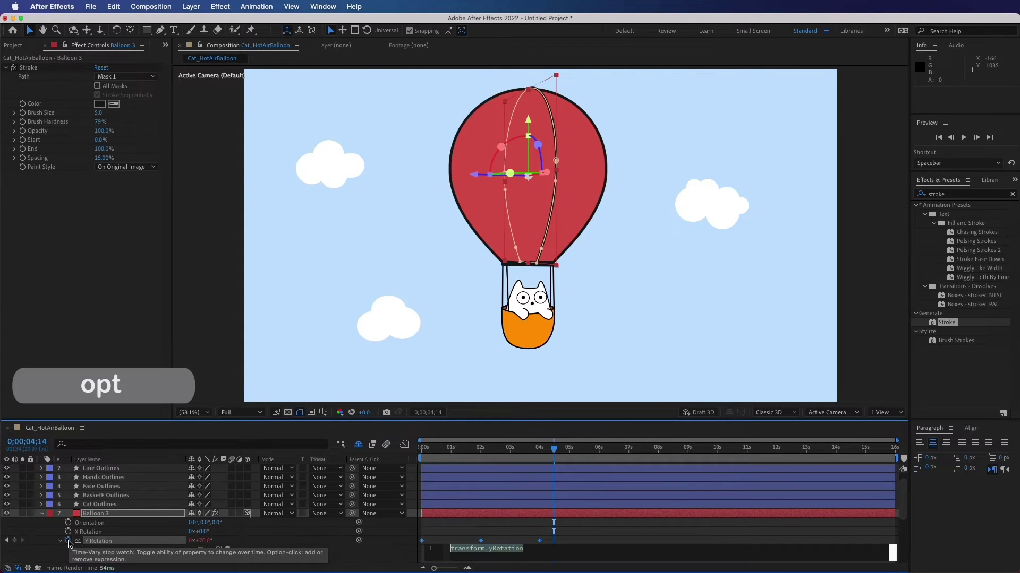
# Enter loopOut() as Balloon 3's Y Rotation expression.
pyautogui.write('loop')
pyautogui.press('Down')
pyautogui.press('Return')
pyautogui.click(460, 462)
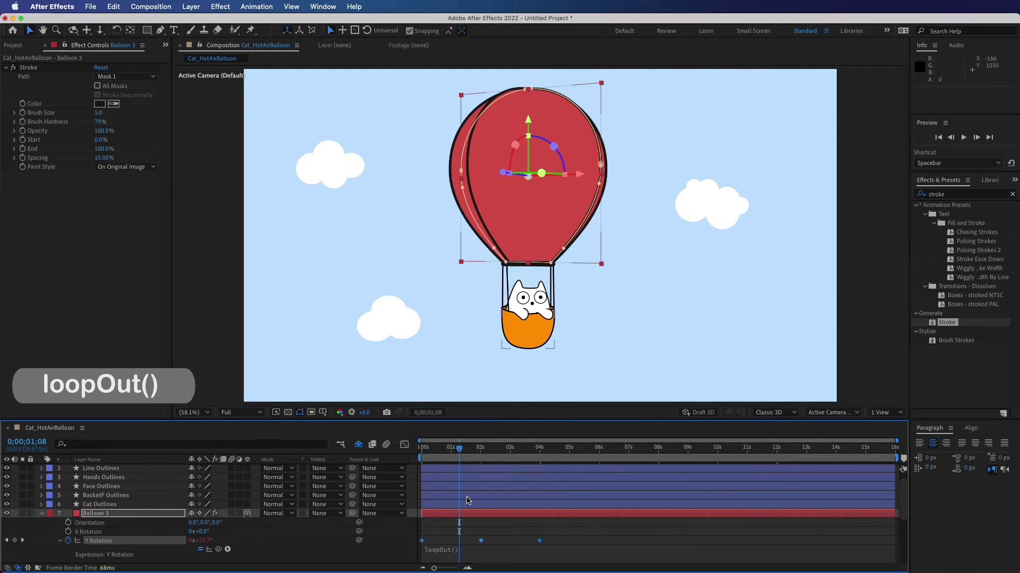
# Add a loopOut() expression to Balloon 2's Y Rotation.
pyautogui.scroll(-3, 53, 557)
pyautogui.scroll(-5, 91, 514)
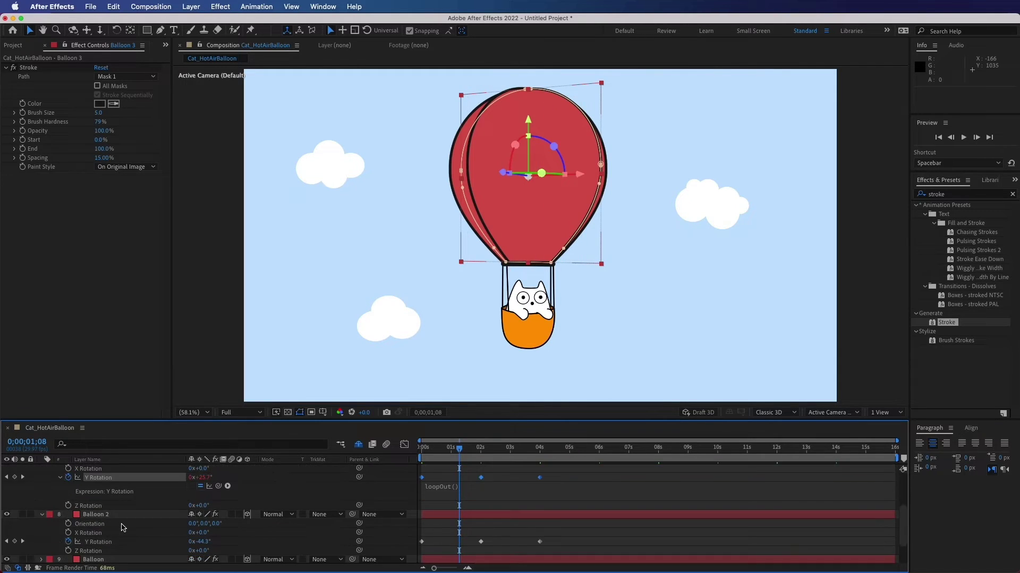
pyautogui.click(98, 533)
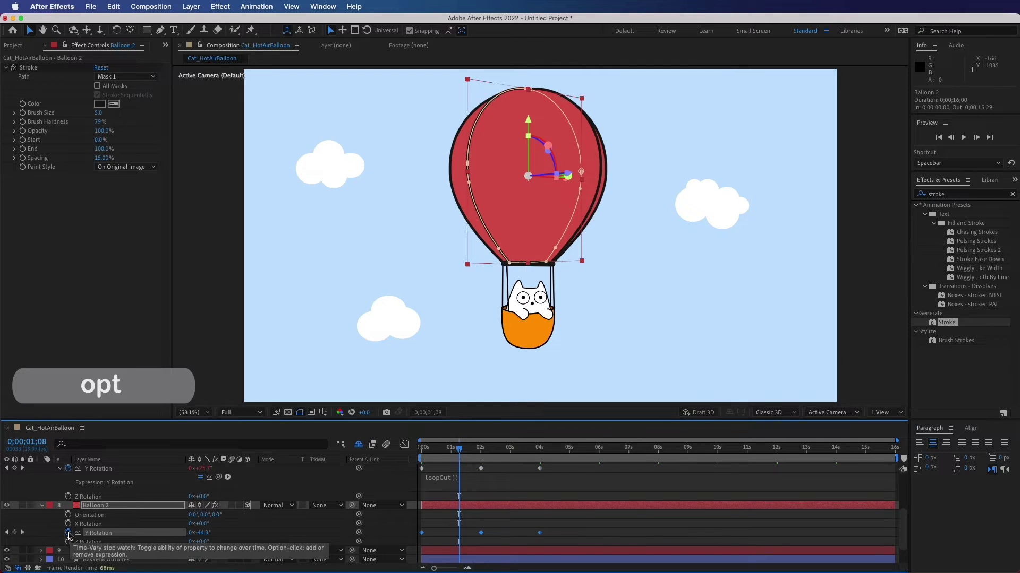
pyautogui.keyDown('alt'); pyautogui.click(68, 533); pyautogui.keyUp('alt')
pyautogui.write('loopOut()')
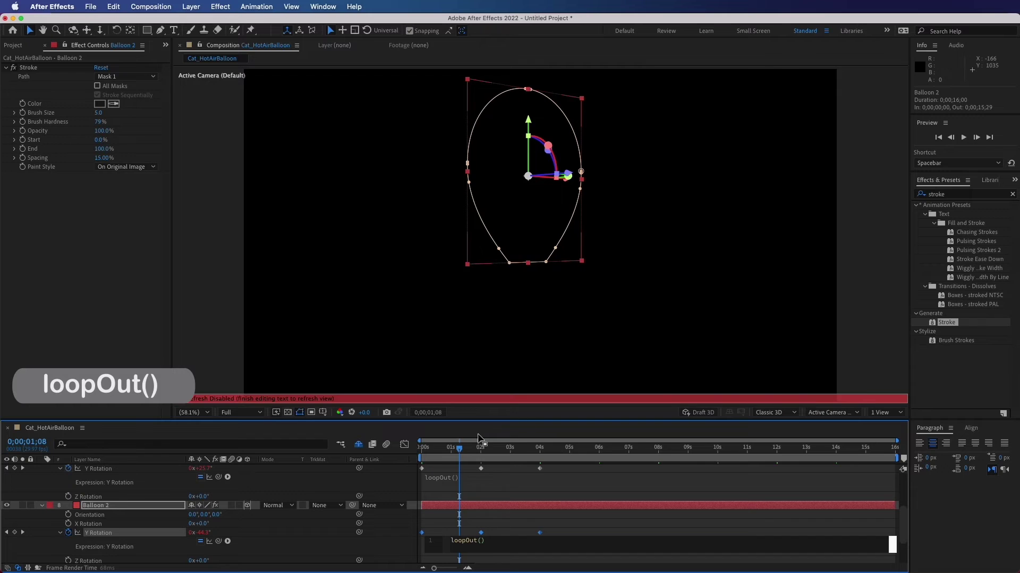
pyautogui.click(443, 448)
# Preview the looping stripe rotation of both balloon copies.
pyautogui.scroll(-1, 534, 255)
pyautogui.scroll(-2, 533, 255)
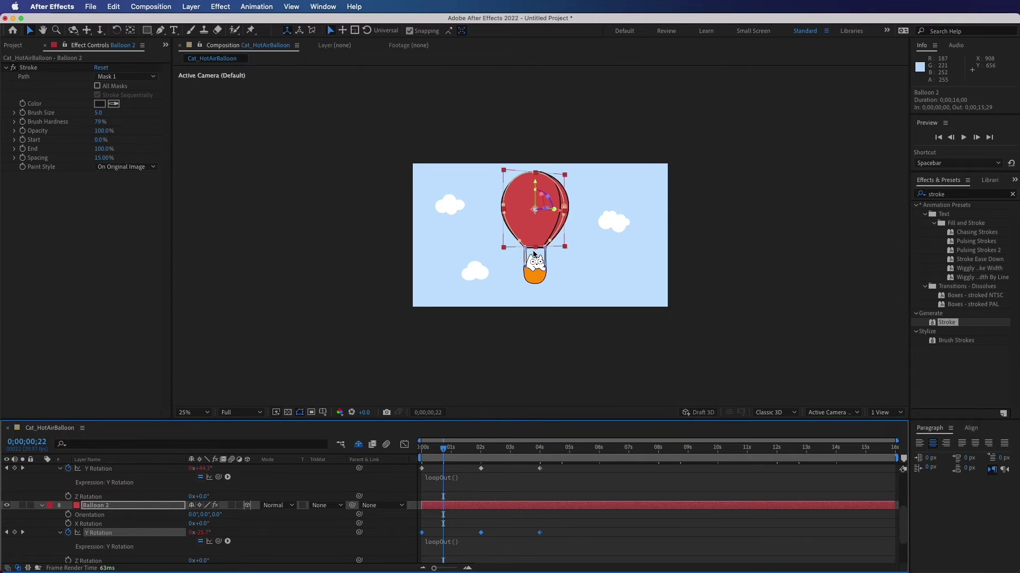
pyautogui.scroll(2, 534, 254)
pyautogui.press('space')
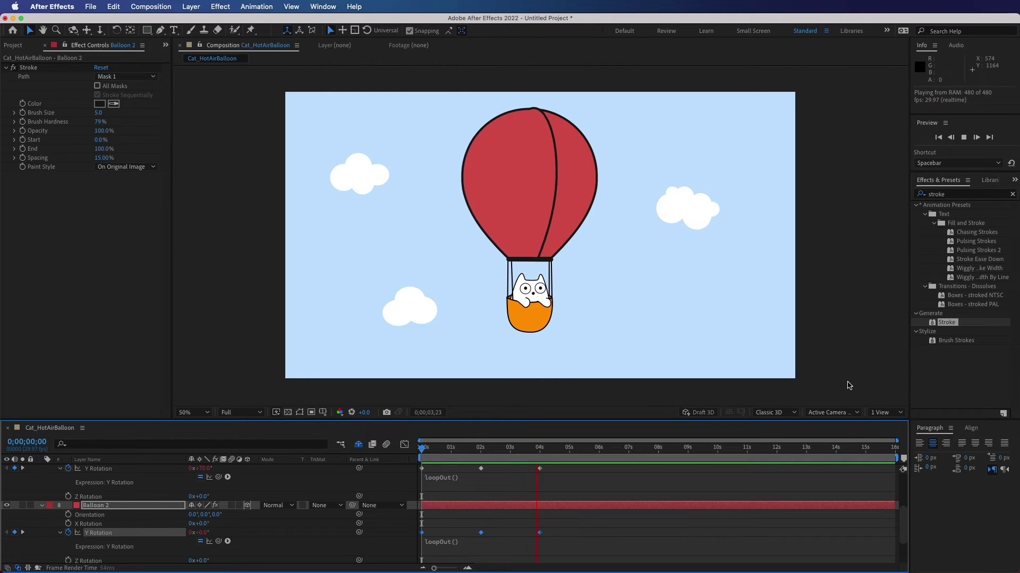
pyautogui.press('space')
pyautogui.rightClick(237, 429)
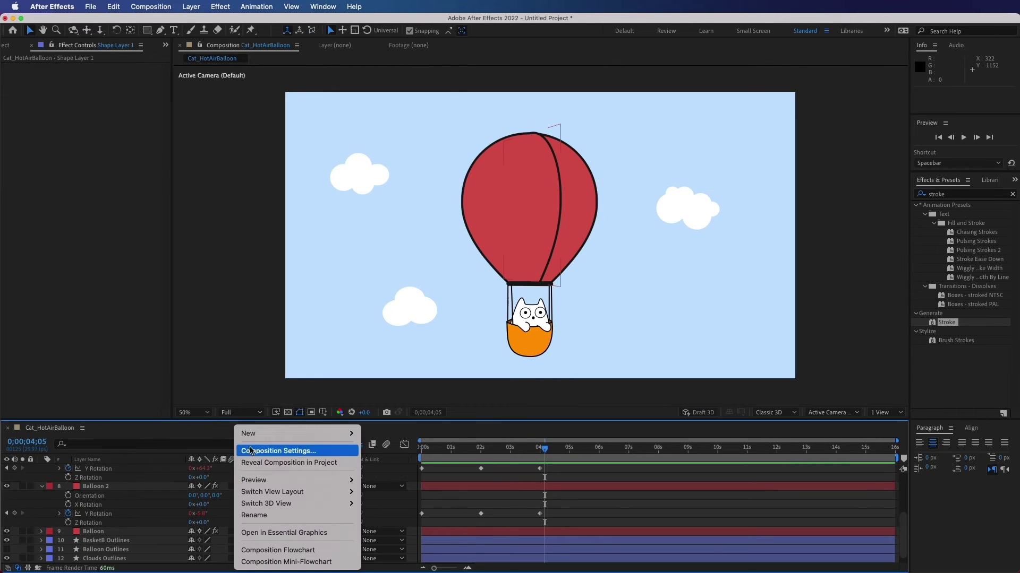
# Create a null object and position it at the top of the balloon.
pyautogui.moveTo(319, 433)
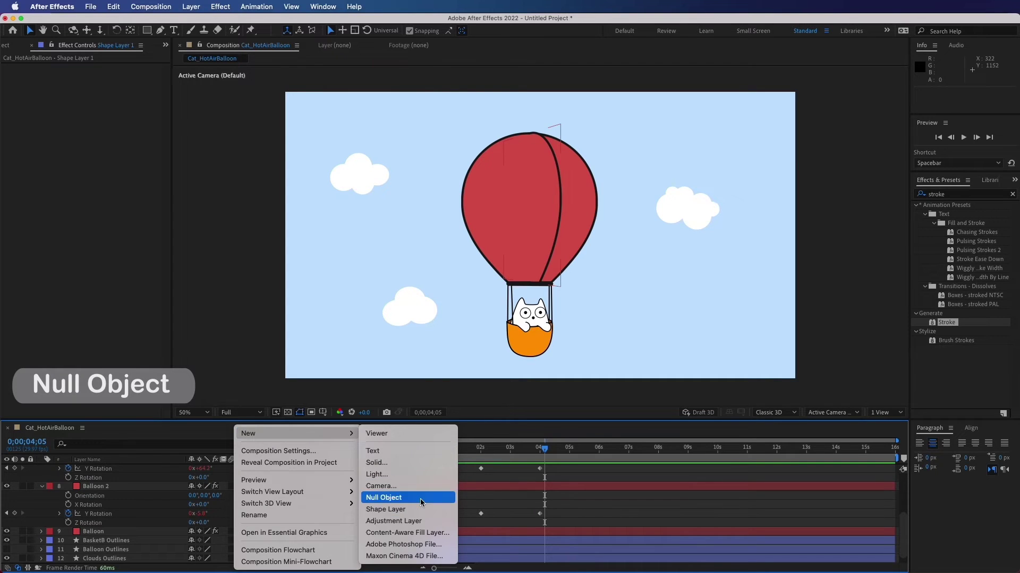
pyautogui.click(420, 500)
pyautogui.click(42, 533)
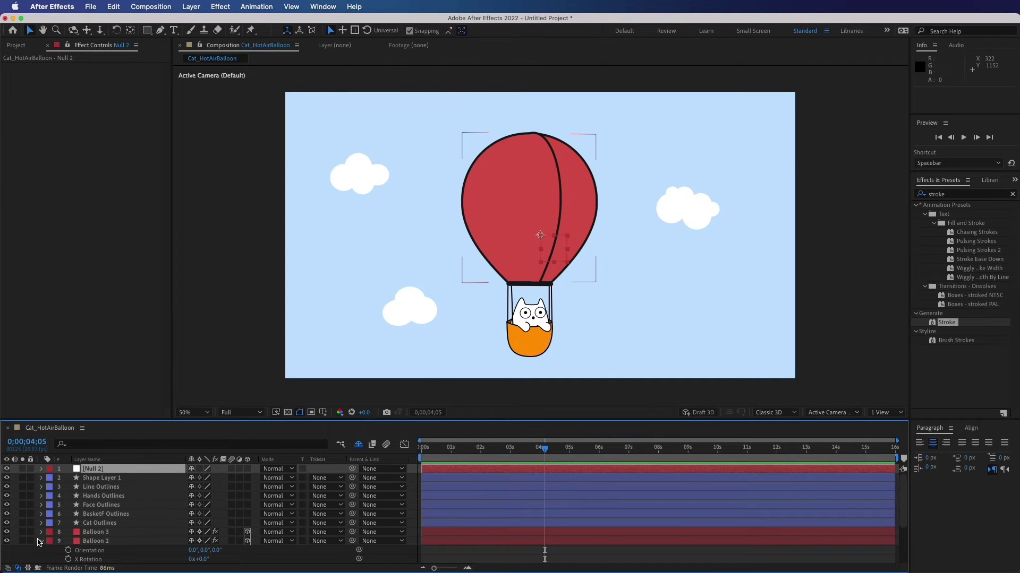
pyautogui.click(42, 542)
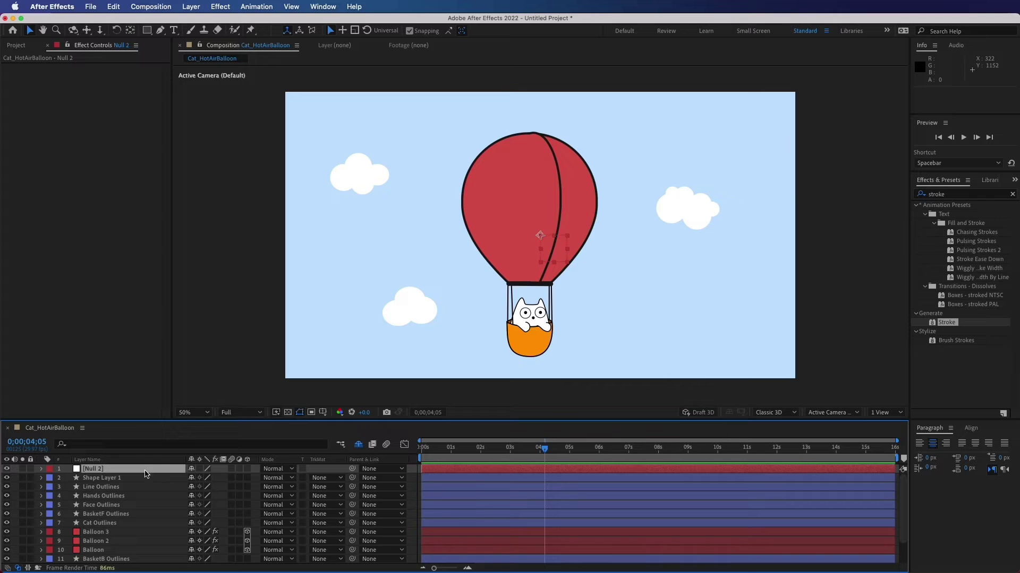
pyautogui.moveTo(543, 232); pyautogui.dragTo(537, 193)
pyautogui.moveTo(533, 139); pyautogui.dragTo(535, 134)
# Parent layers 2 through 12 to Null 2 and reveal its Position and Rotation.
pyautogui.click(109, 478)
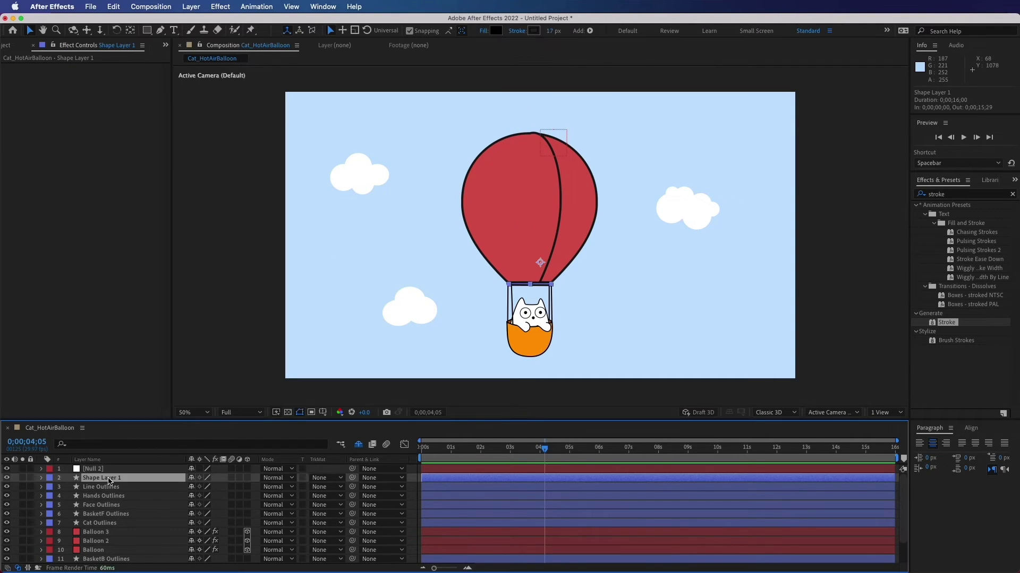
pyautogui.scroll(-3, 108, 485)
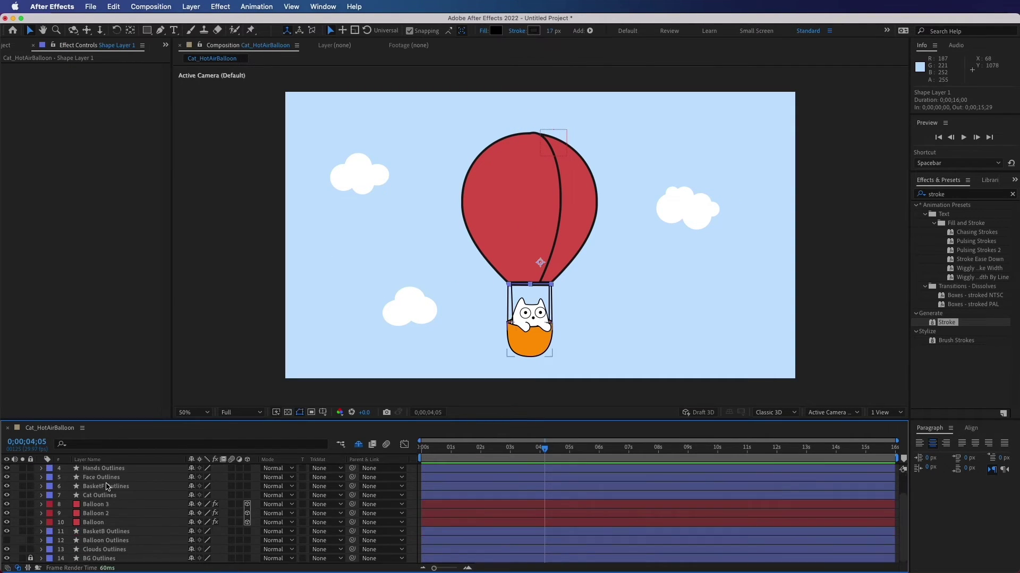
pyautogui.keyDown('shift'); pyautogui.click(105, 542); pyautogui.keyUp('shift')
pyautogui.scroll(3, 105, 531)
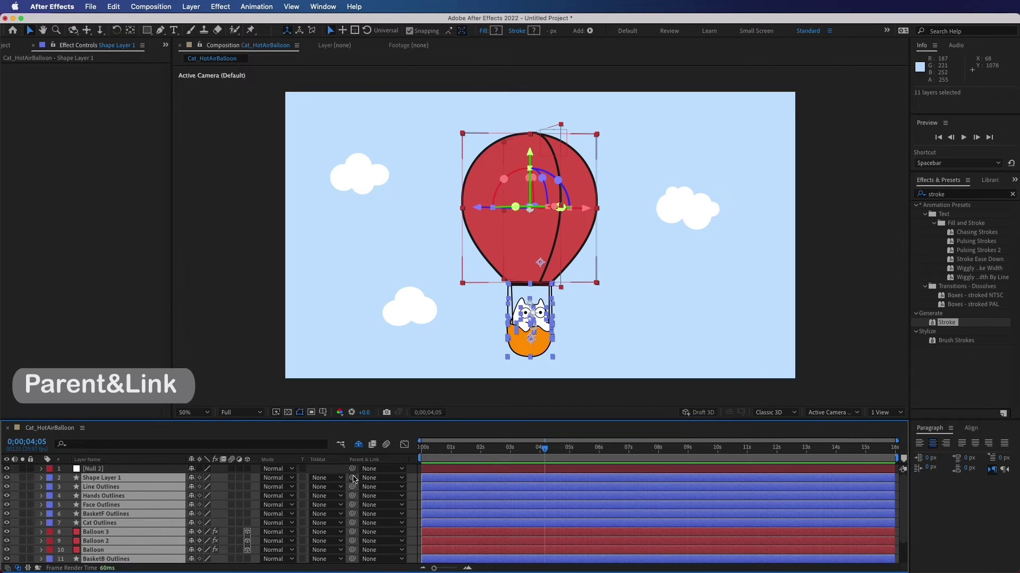
pyautogui.moveTo(101, 469); pyautogui.dragTo(101, 469)
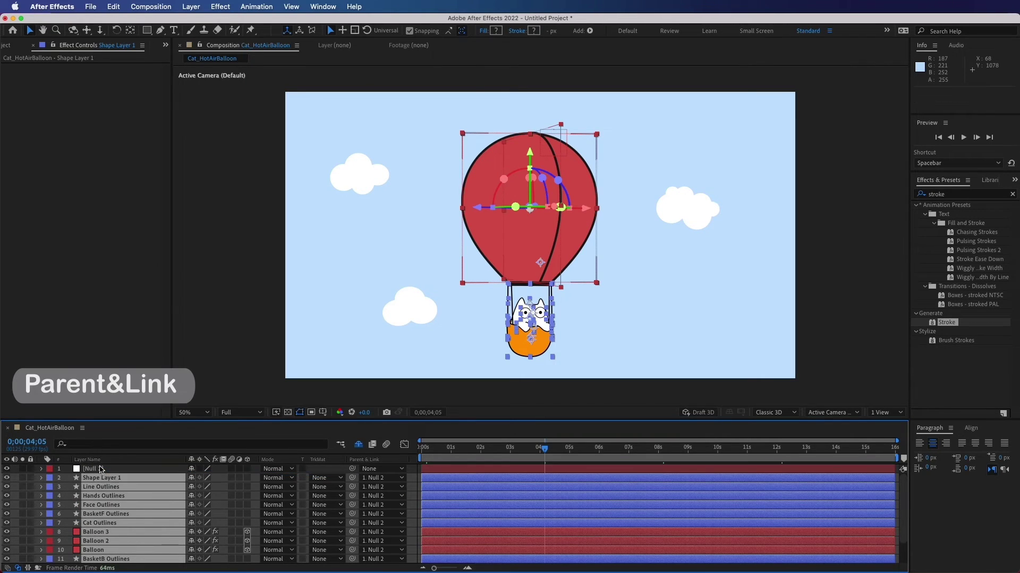
pyautogui.click(110, 469)
pyautogui.press('p')
pyautogui.hotkey('shift', 'r')
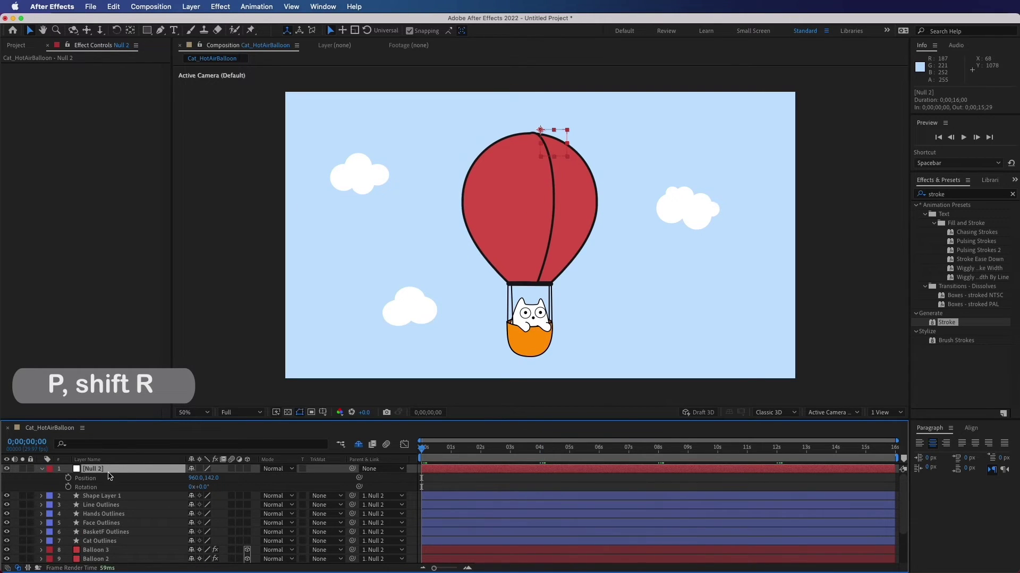
# Key Null 2 to rise and tilt 5° at 2 seconds, then preview from the start.
pyautogui.click(68, 479)
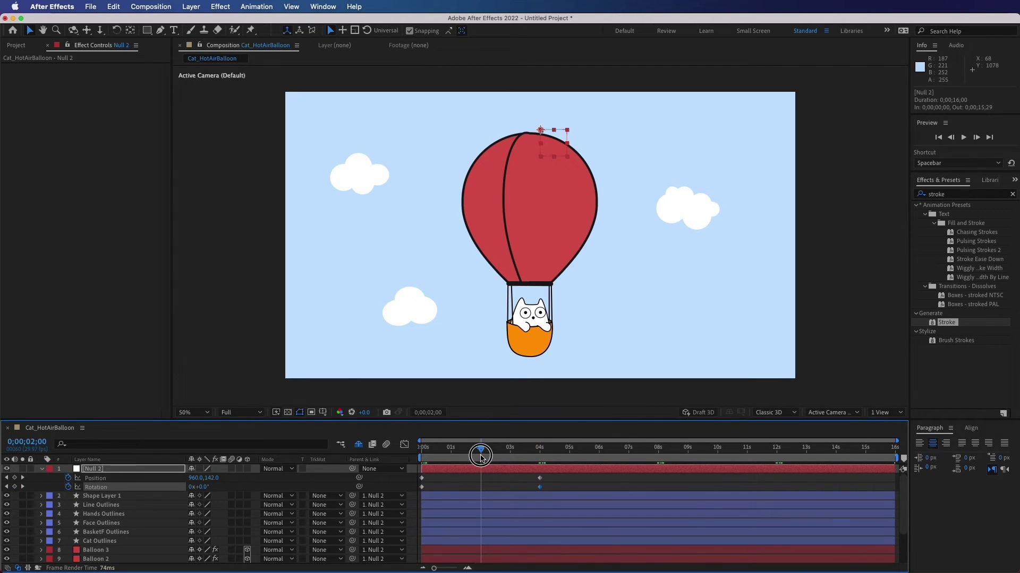
pyautogui.moveTo(206, 488); pyautogui.dragTo(209, 488)
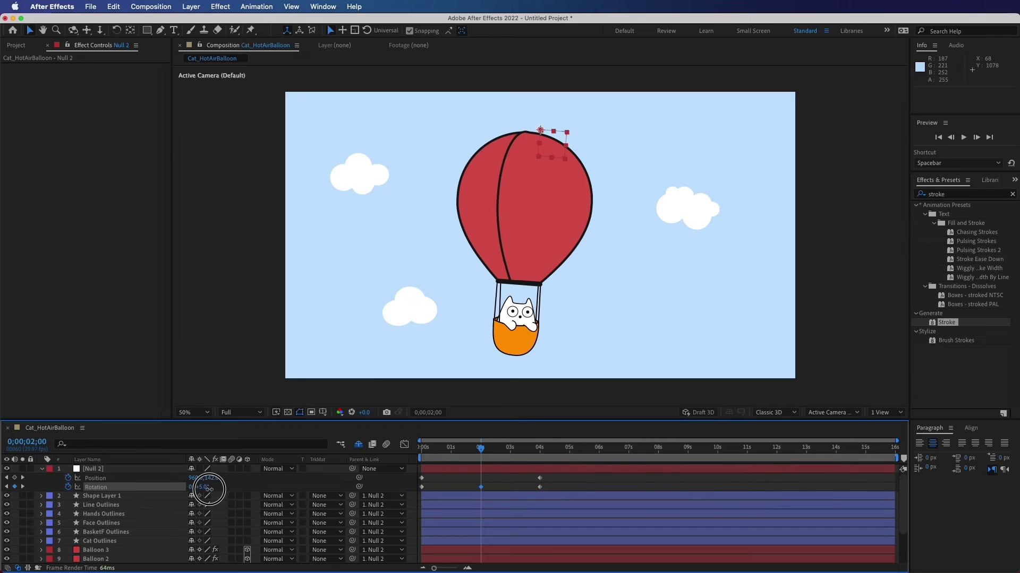
pyautogui.moveTo(210, 478); pyautogui.dragTo(161, 477)
pyautogui.moveTo(435, 457); pyautogui.dragTo(421, 458)
pyautogui.press('space')
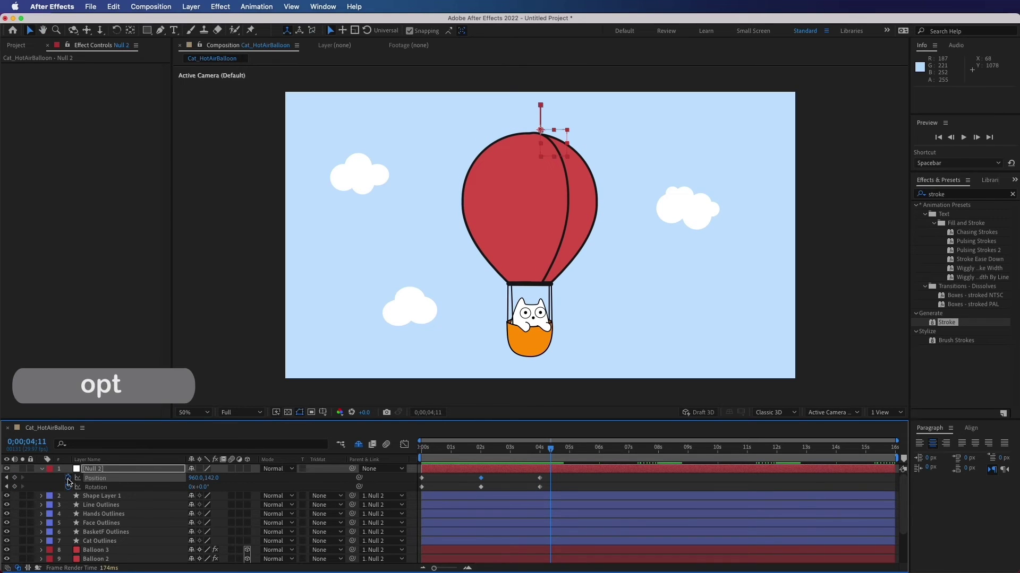
# Add loopOut() expressions to Null 2's Position and Rotation and preview the repeating sway.
pyautogui.keyDown('alt'); pyautogui.click(68, 478); pyautogui.keyUp('alt')
pyautogui.write('loopOut()oop')
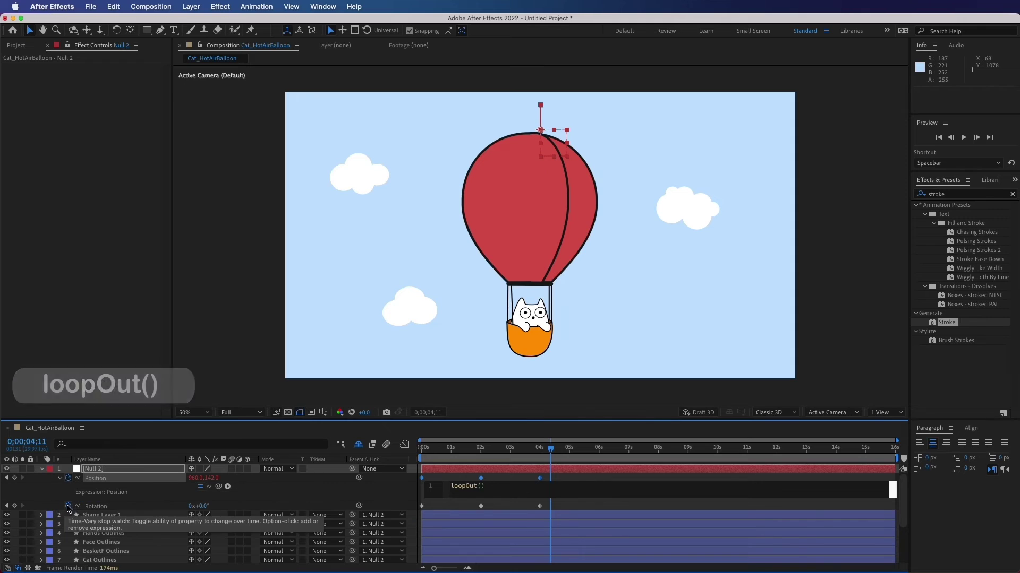
pyautogui.keyDown('alt'); pyautogui.click(68, 506); pyautogui.keyUp('alt')
pyautogui.write('loopOut(')
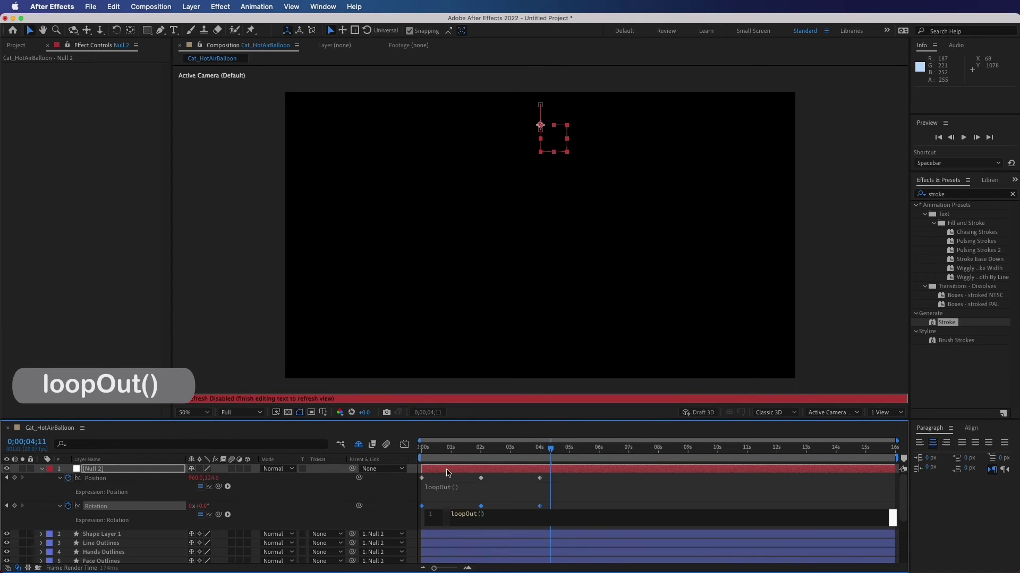
pyautogui.click(432, 456)
pyautogui.press('space')
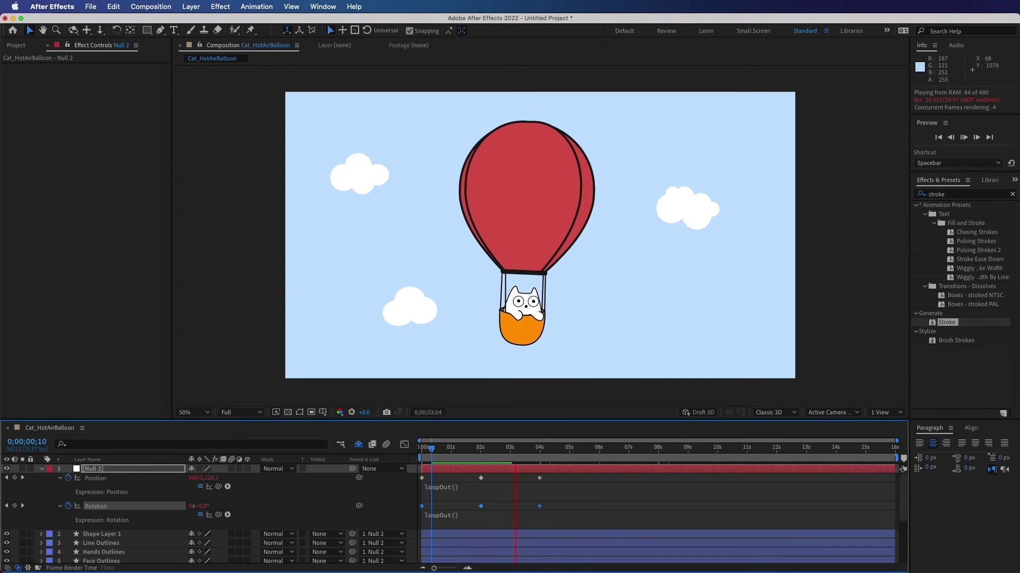
pyautogui.press('space')
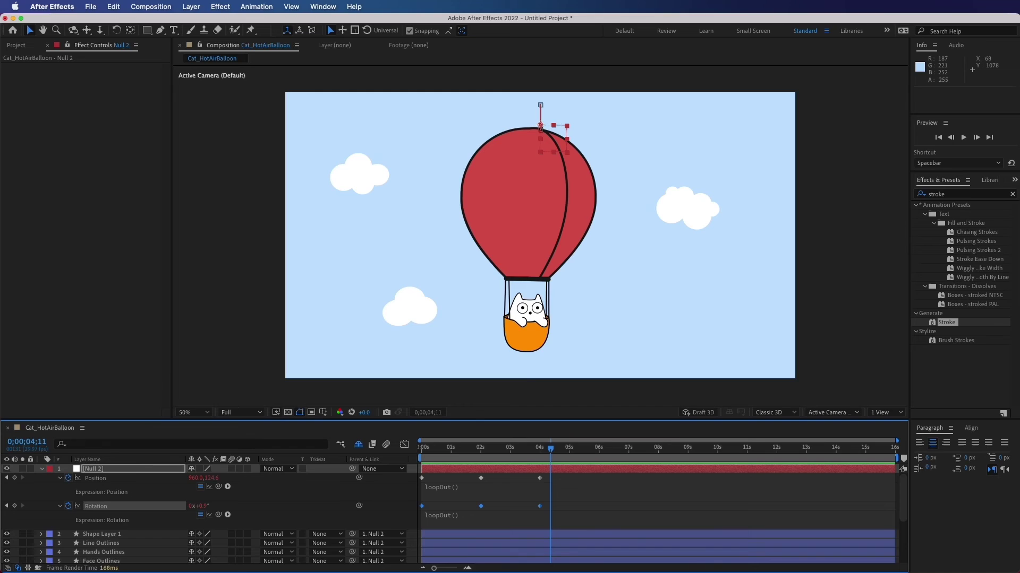